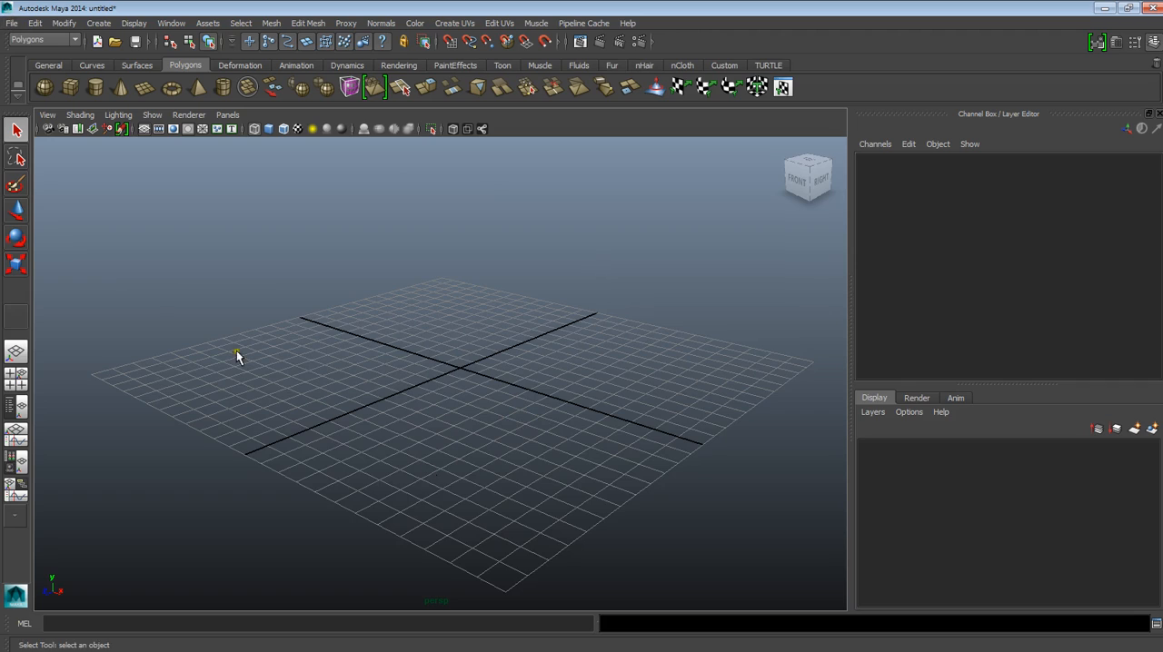
- Start a new project in the Project Window and name it House_Project
mouse_move(543, 473)
alt+mouse_down()
mouse_move(553, 454)
mouse_move(547, 469)
mouse_move(519, 442)
mouse_move(530, 476)
mouse_move(519, 485)
mouse_move(532, 462)
alt+mouse_up()
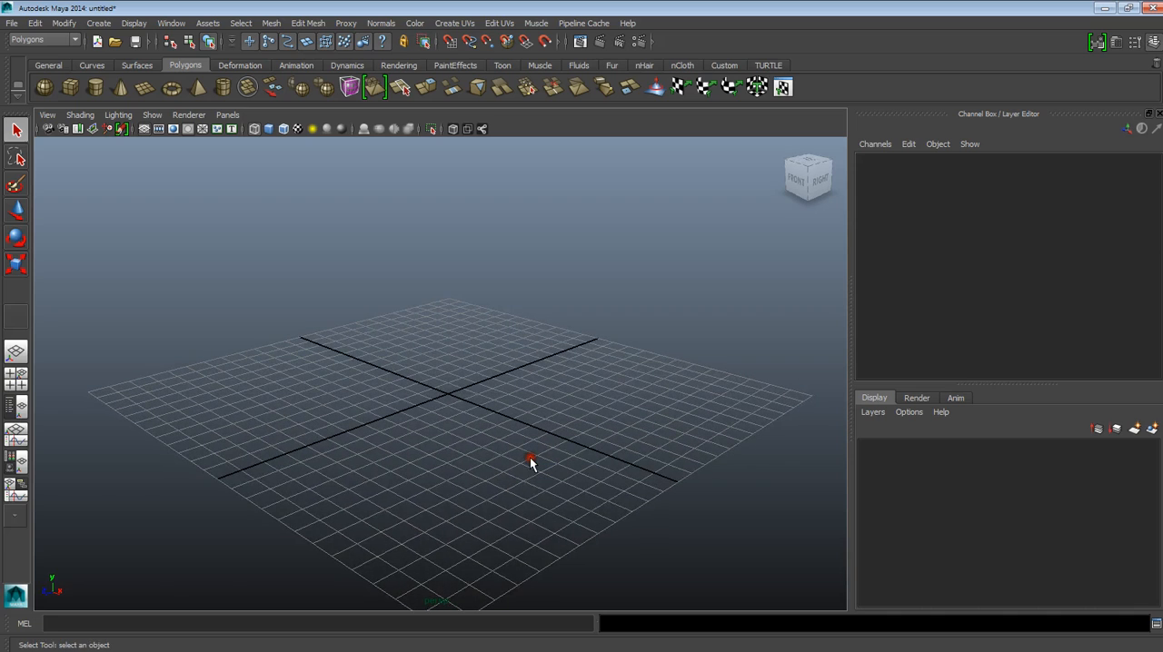
click(11, 23)
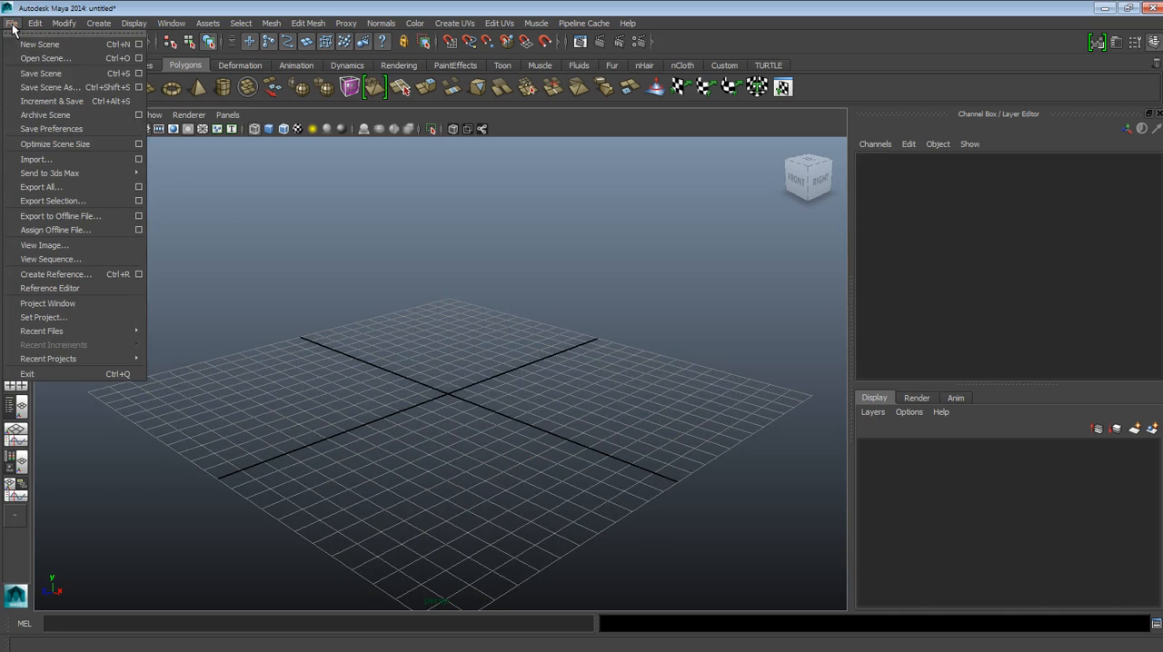
click(47, 304)
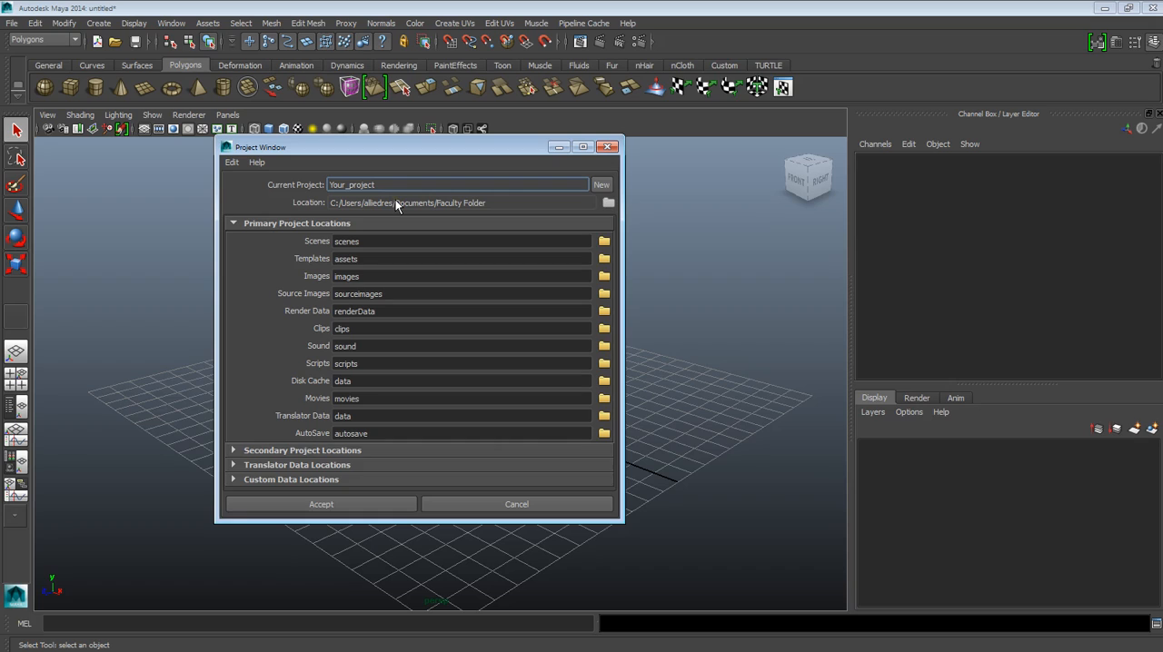
click(600, 183)
click(602, 186)
drag(379, 185, 306, 185)
text(House_Project)
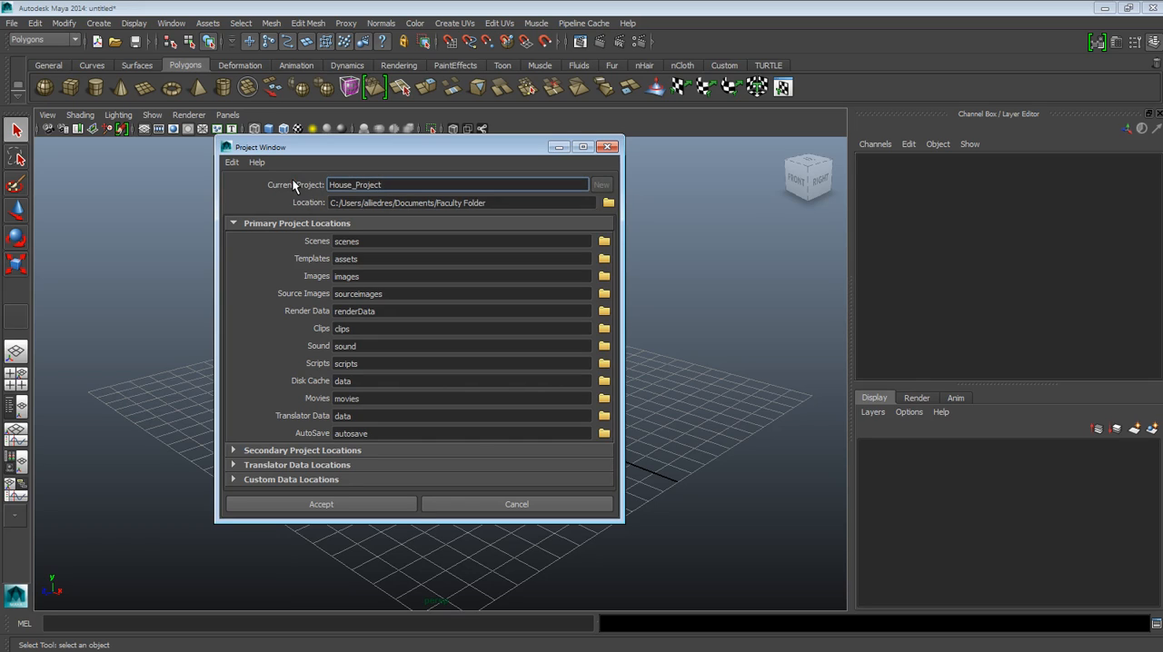
- Set the location of House_Project to the Desktop and accept the project with its default folder names
click(608, 203)
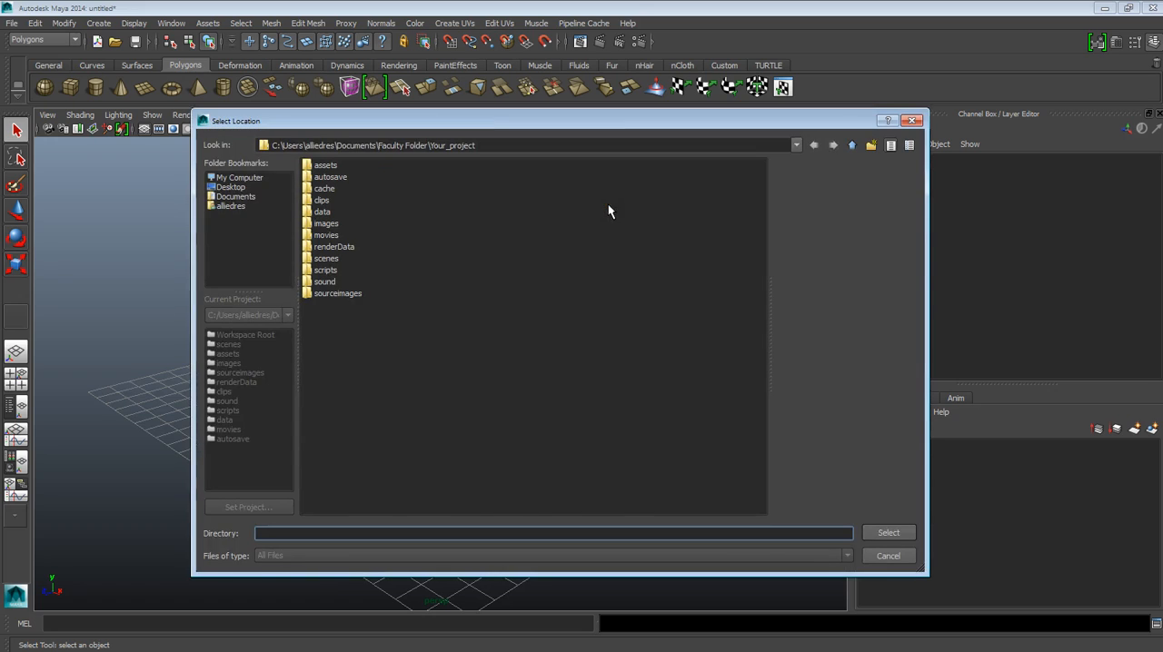
click(235, 187)
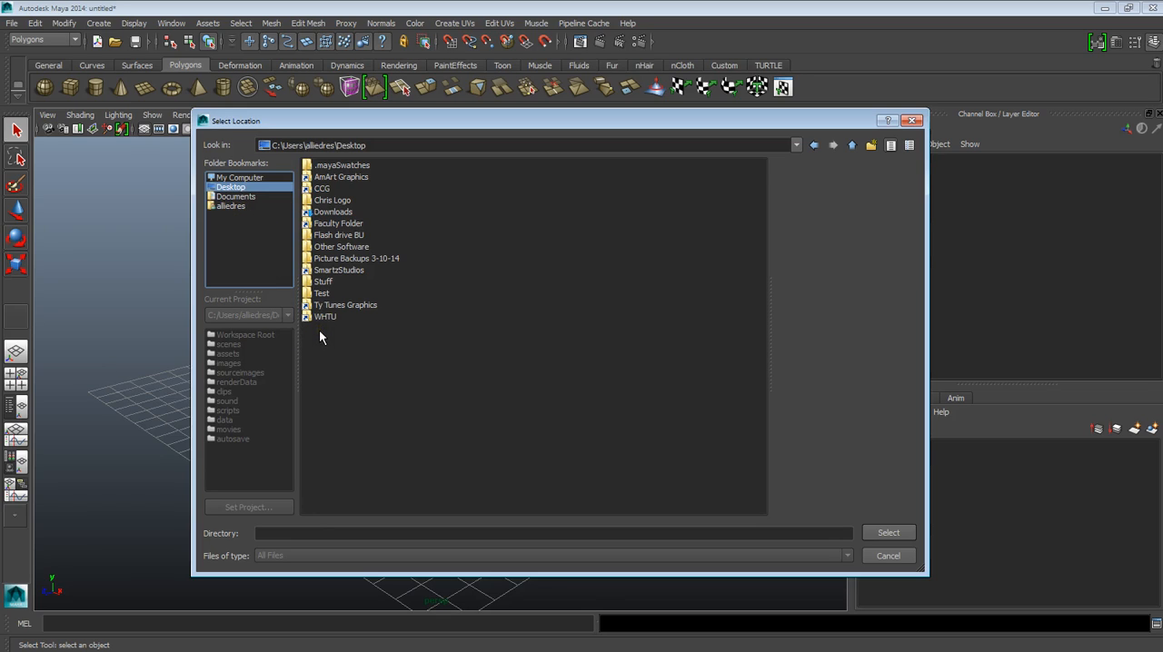
click(887, 533)
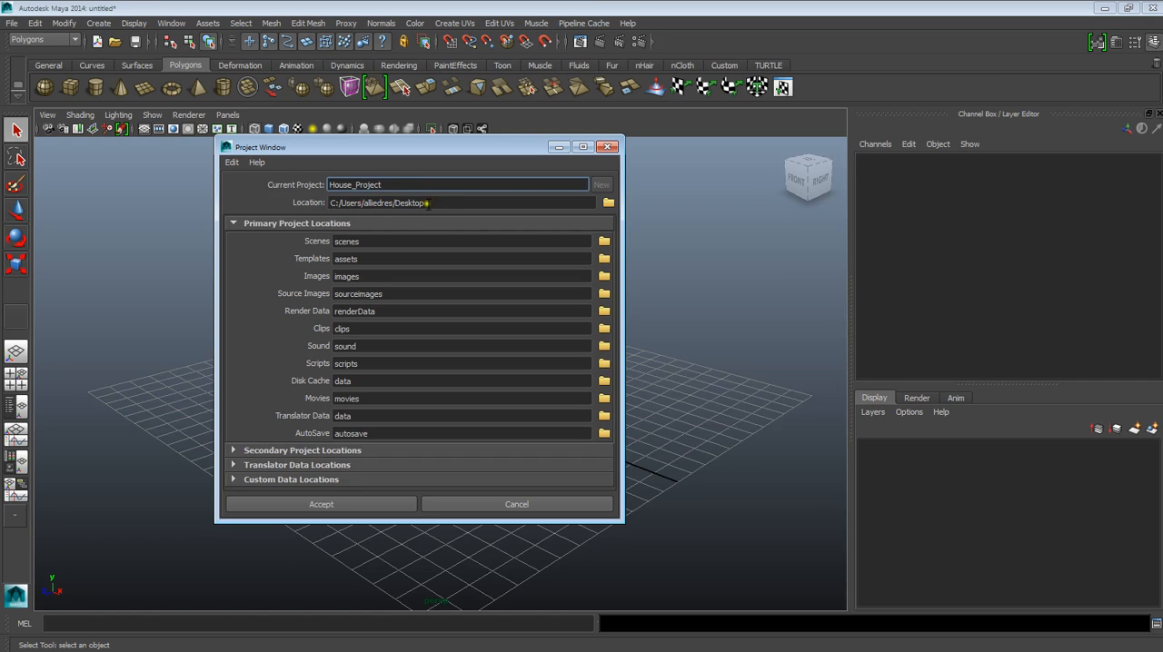
click(391, 295)
click(399, 312)
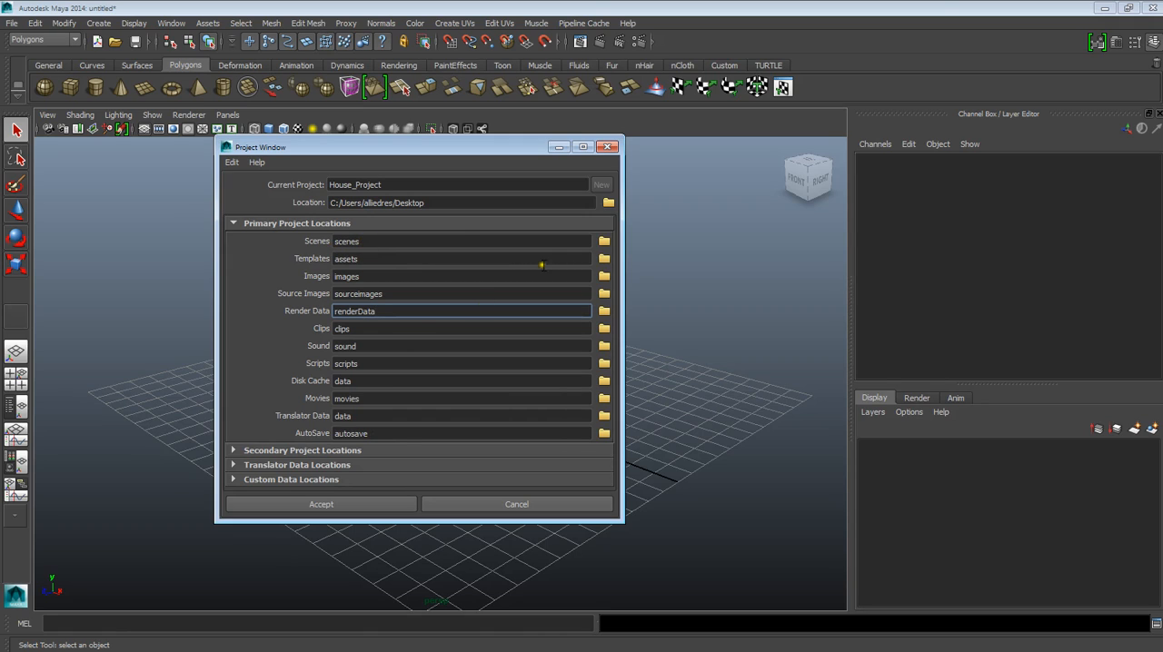
click(357, 505)
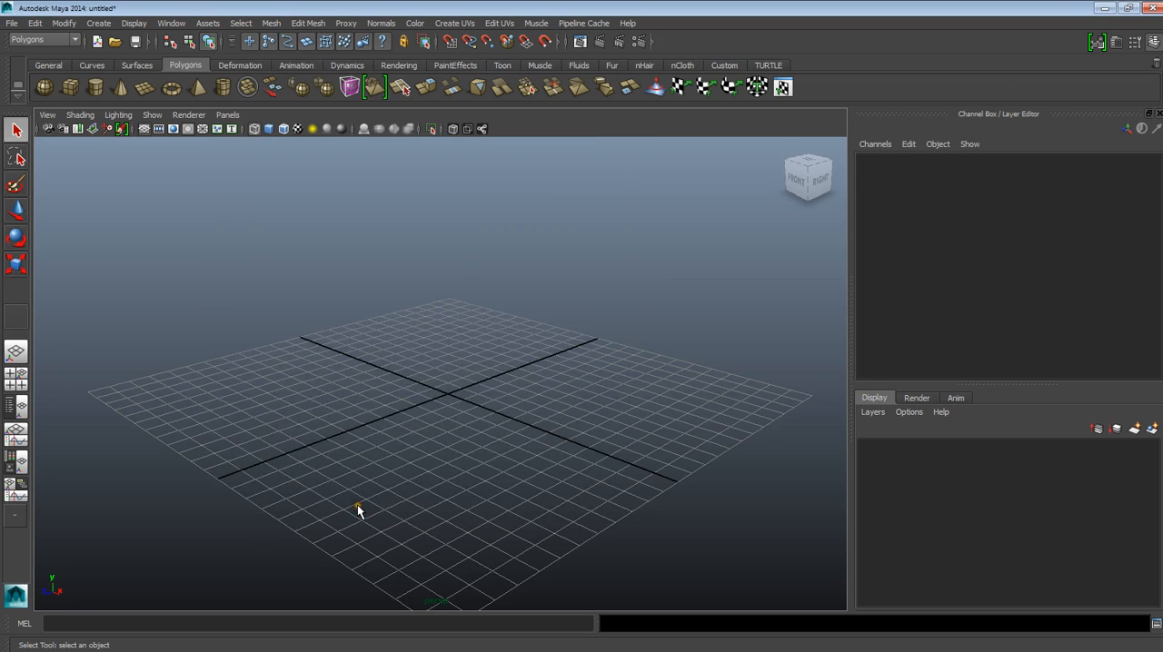
- Switch to the desktop, open the House_Project folder and view the contents of its scenes subfolder
click(1103, 9)
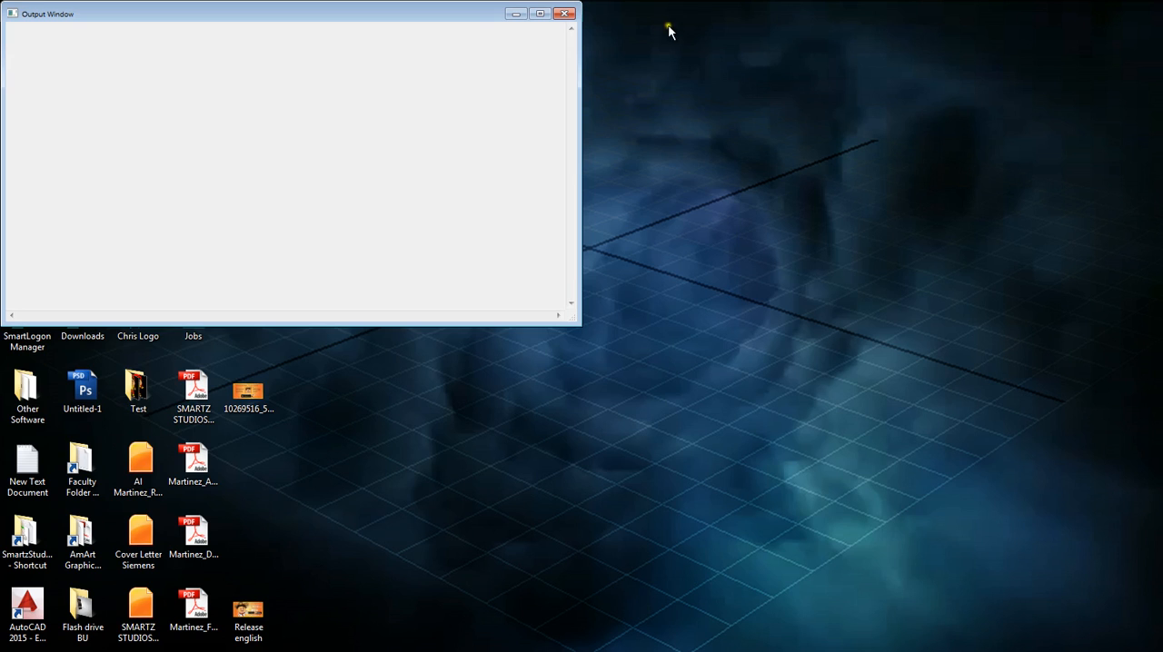
click(564, 14)
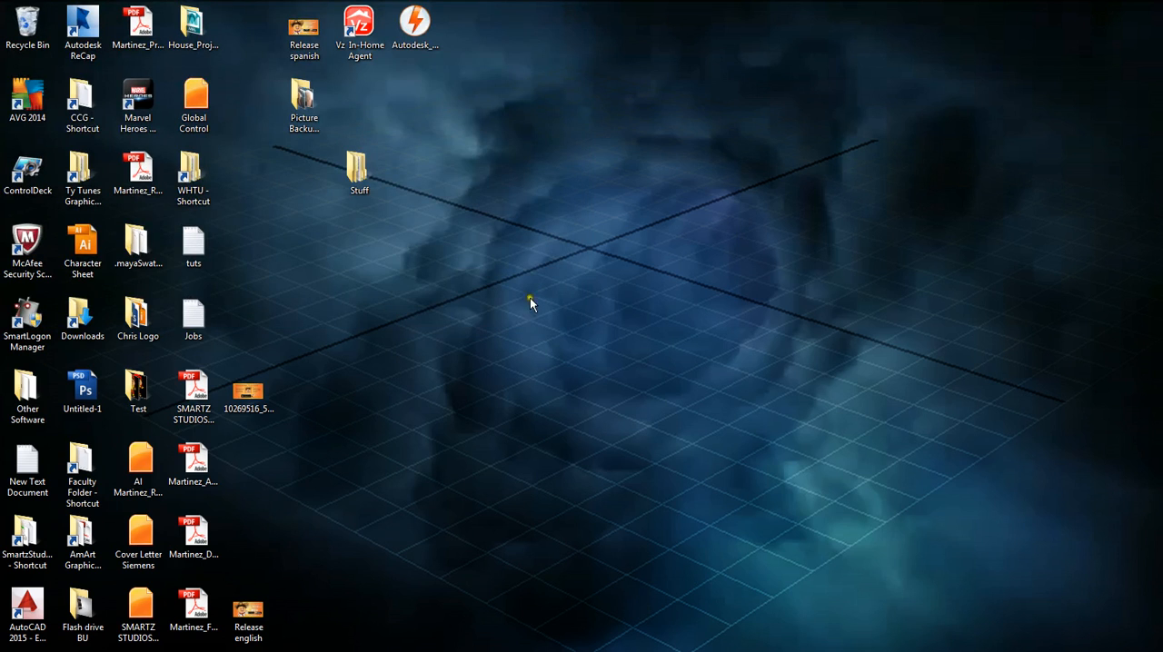
double_click(193, 41)
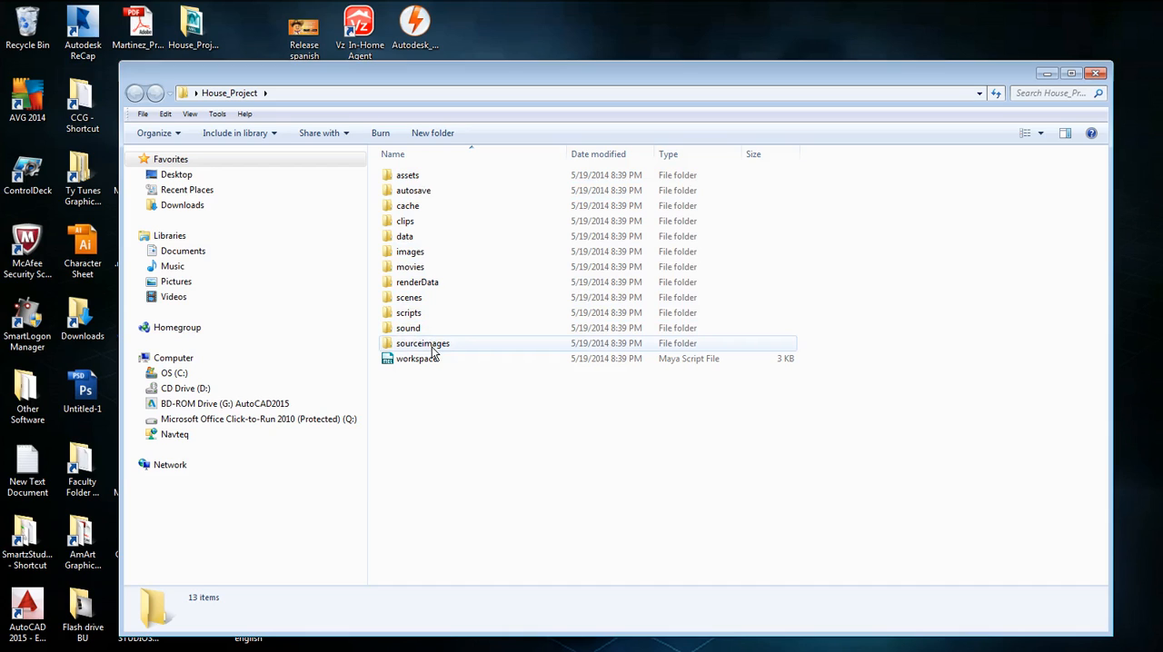
click(410, 398)
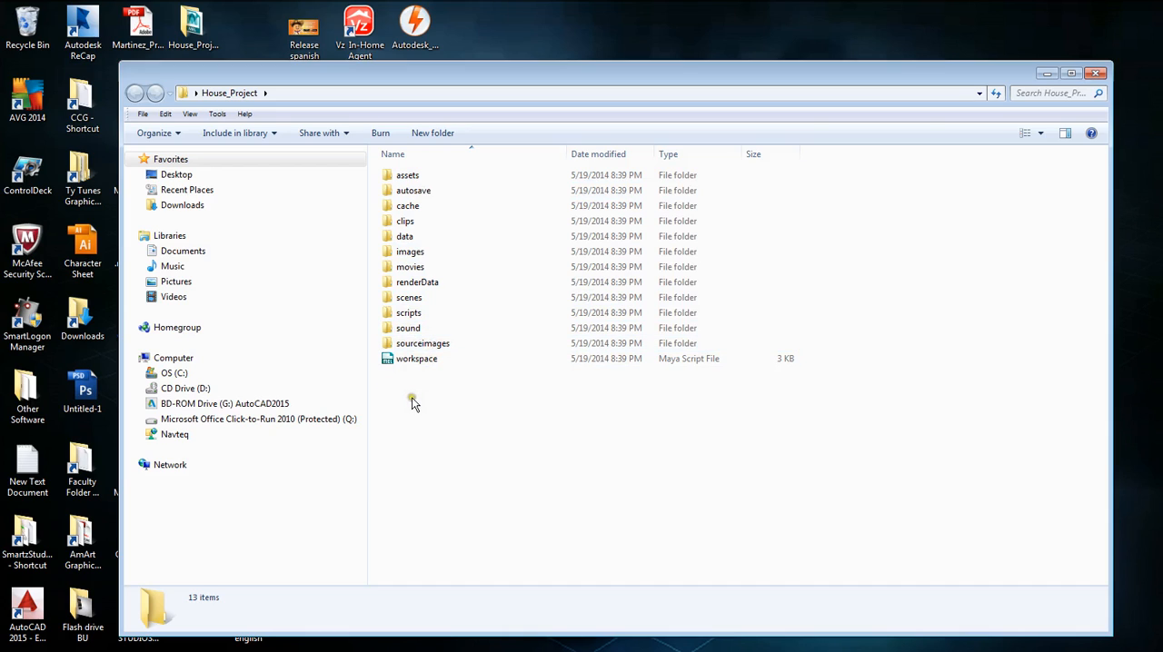
click(413, 301)
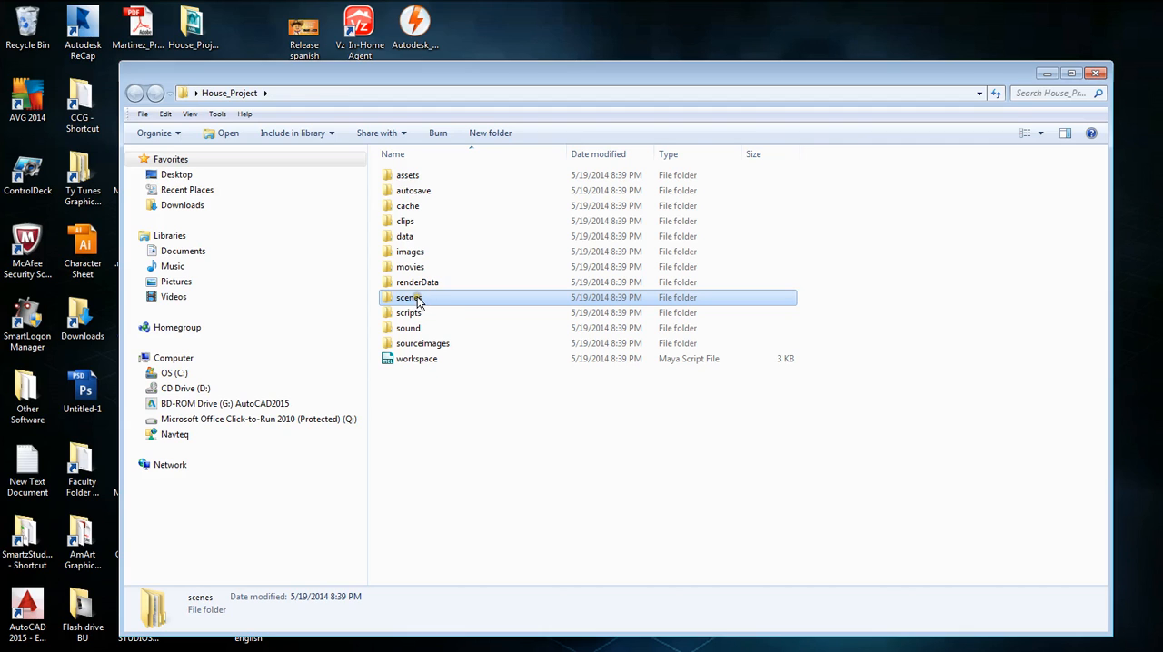
double_click(410, 298)
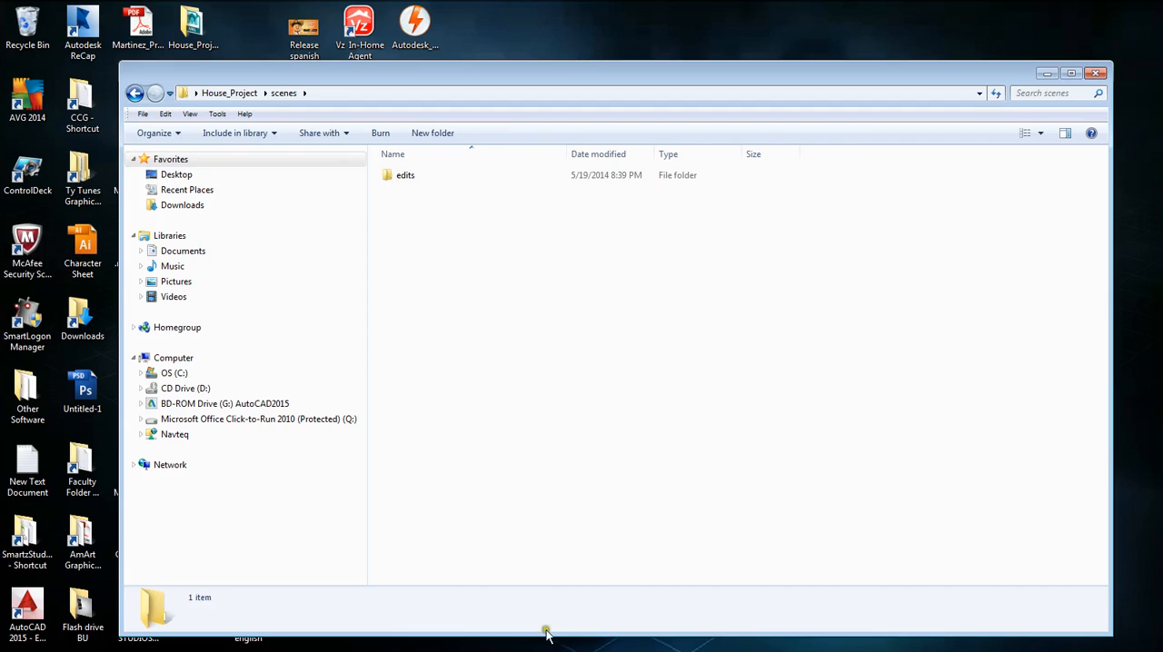
- Switch back to Maya and save the scene as House_Project_00 in the project's scenes folder
click(111, 642)
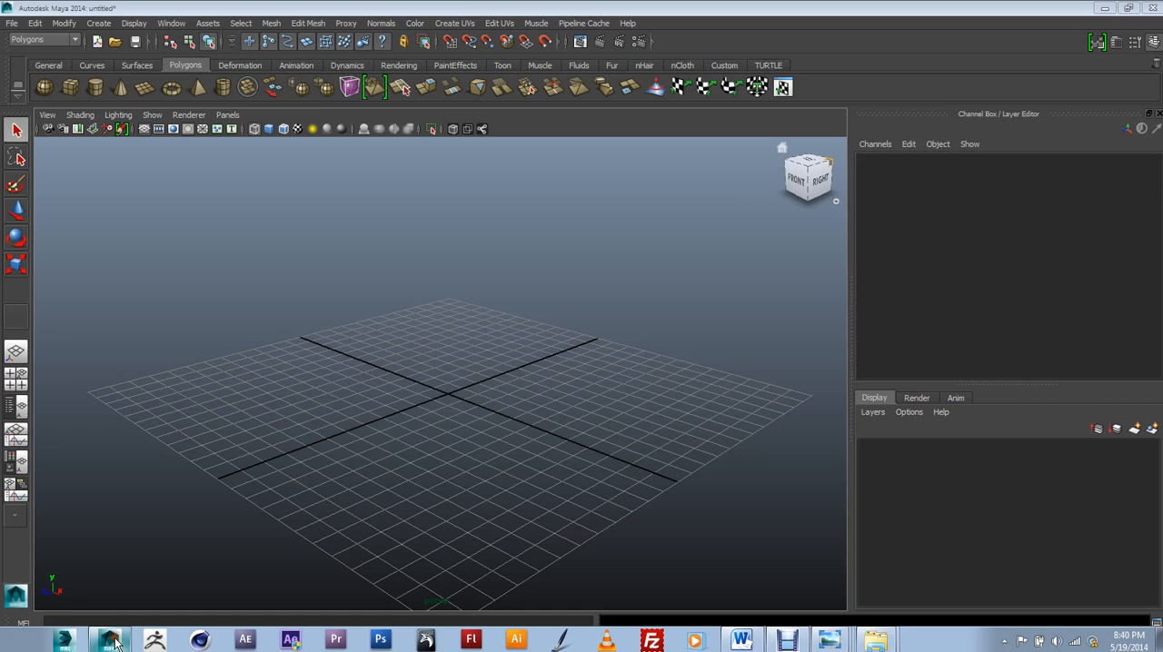
click(11, 24)
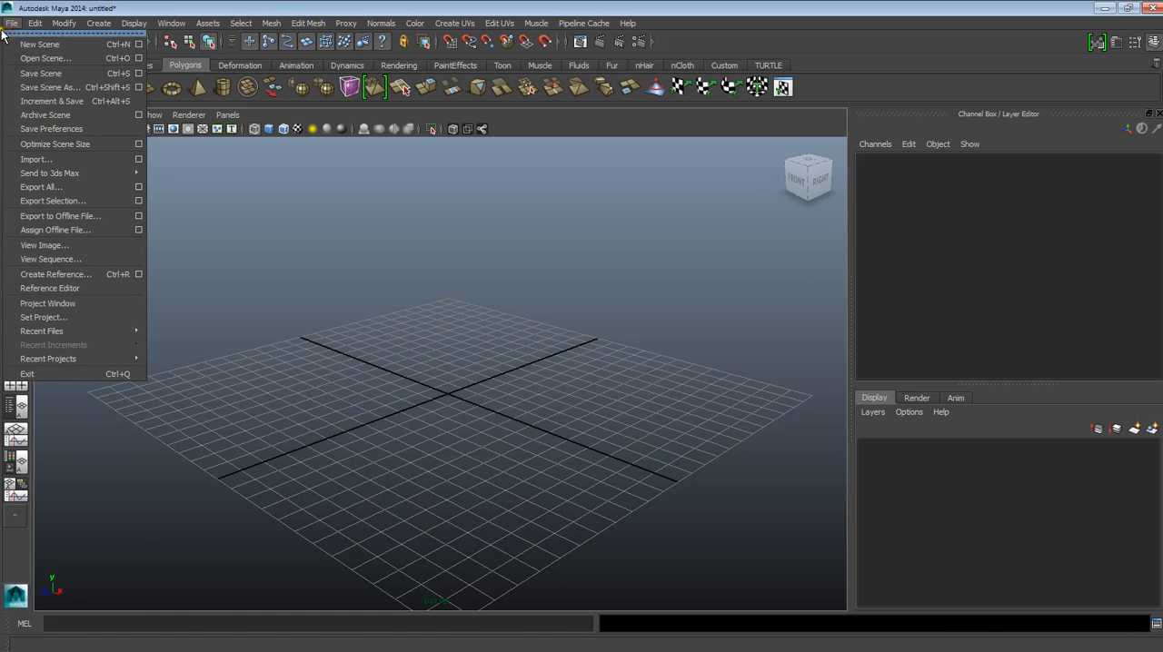
click(44, 87)
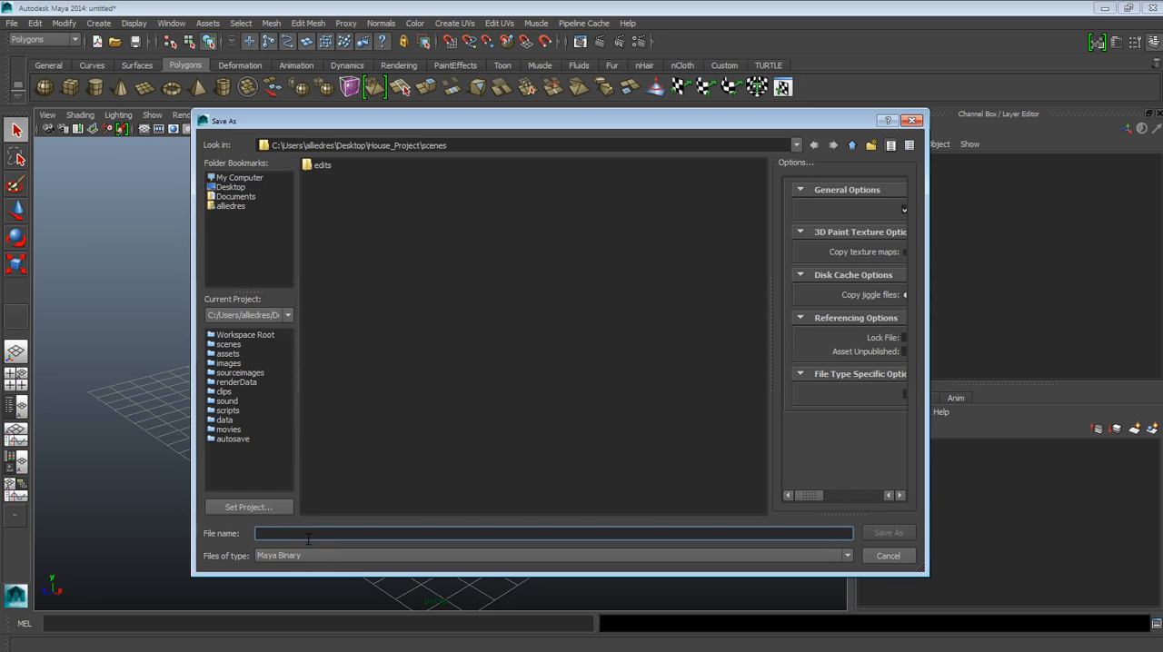
text(House_Project_00)
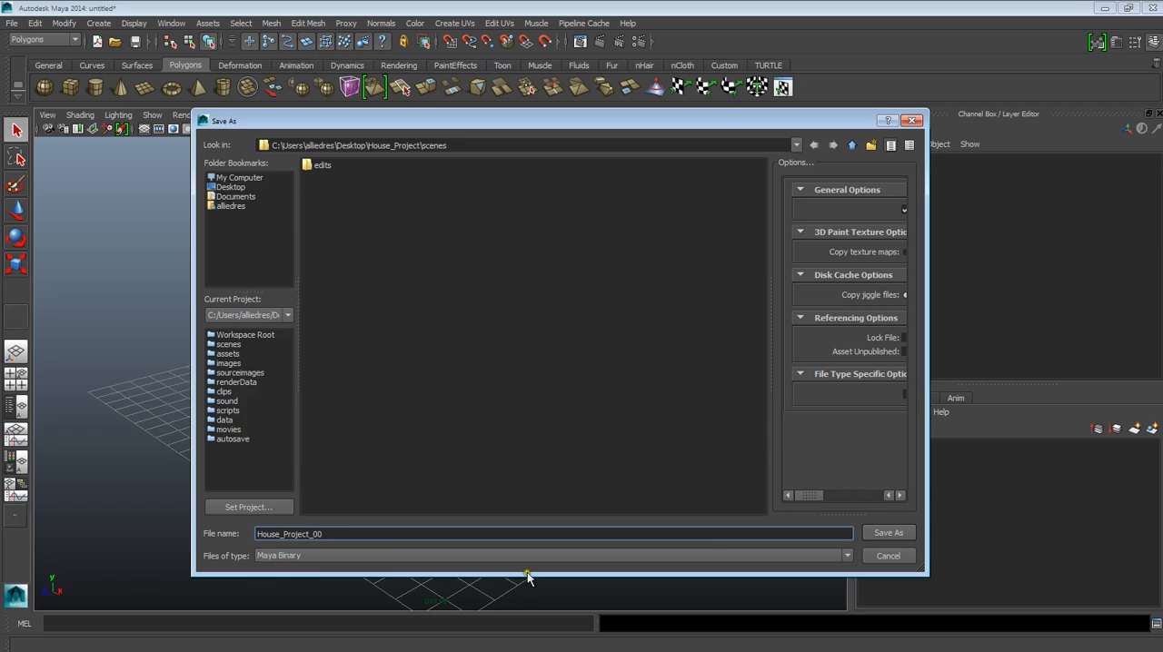
click(877, 534)
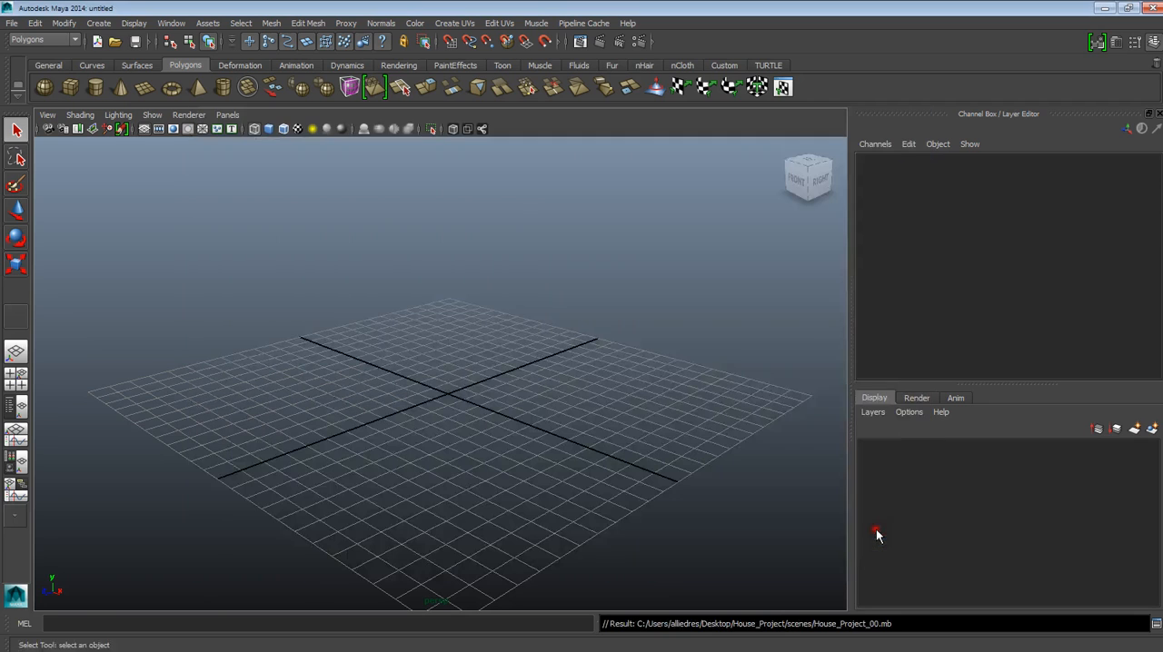
- Check the scenes folder in Windows Explorer for the saved scene file, and minimize the folder window
mouse_move(875, 641)
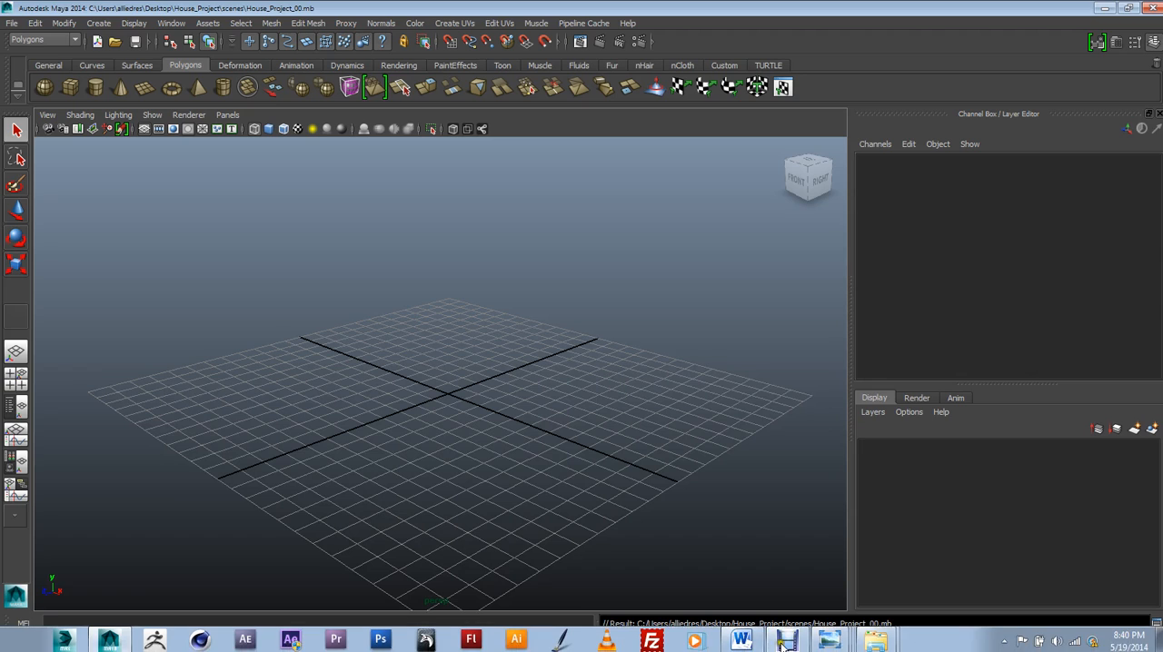
click(876, 636)
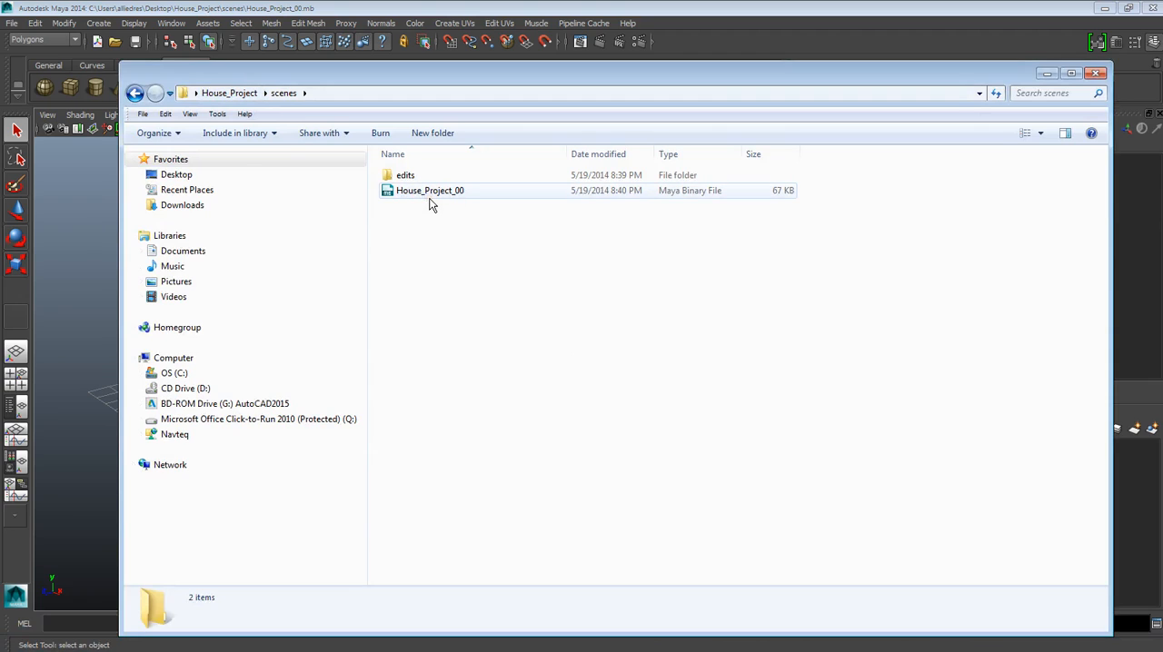
click(1047, 73)
alt+drag(501, 409, 521, 389)
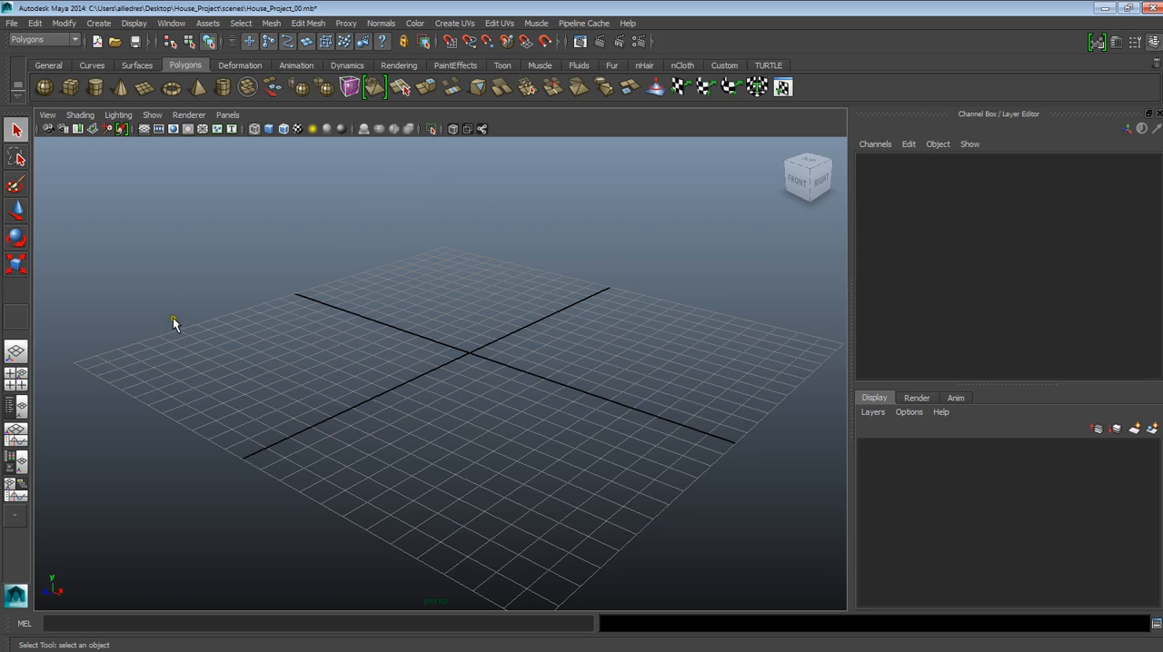
scroll(563, 392, down, 2)
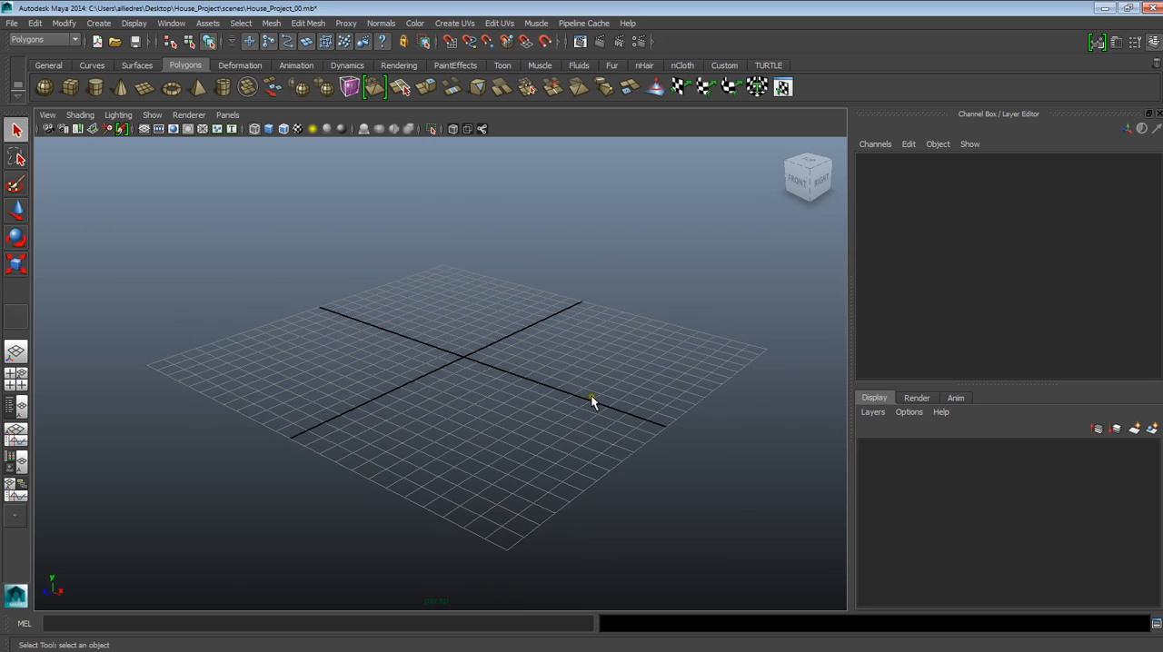
alt+drag(590, 398, 584, 385)
alt+middle_drag(584, 385, 589, 412)
alt+right_drag(589, 413, 608, 469)
alt+middle_drag(605, 427, 572, 413)
alt+right_drag(603, 415, 552, 398)
alt+middle_drag(552, 398, 556, 434)
alt+right_drag(556, 433, 538, 389)
alt+middle_drag(538, 390, 551, 405)
alt+right_drag(559, 444, 545, 418)
mouse_move(473, 401)
alt+middle_down()
mouse_move(478, 415)
mouse_move(475, 405)
alt+middle_up()
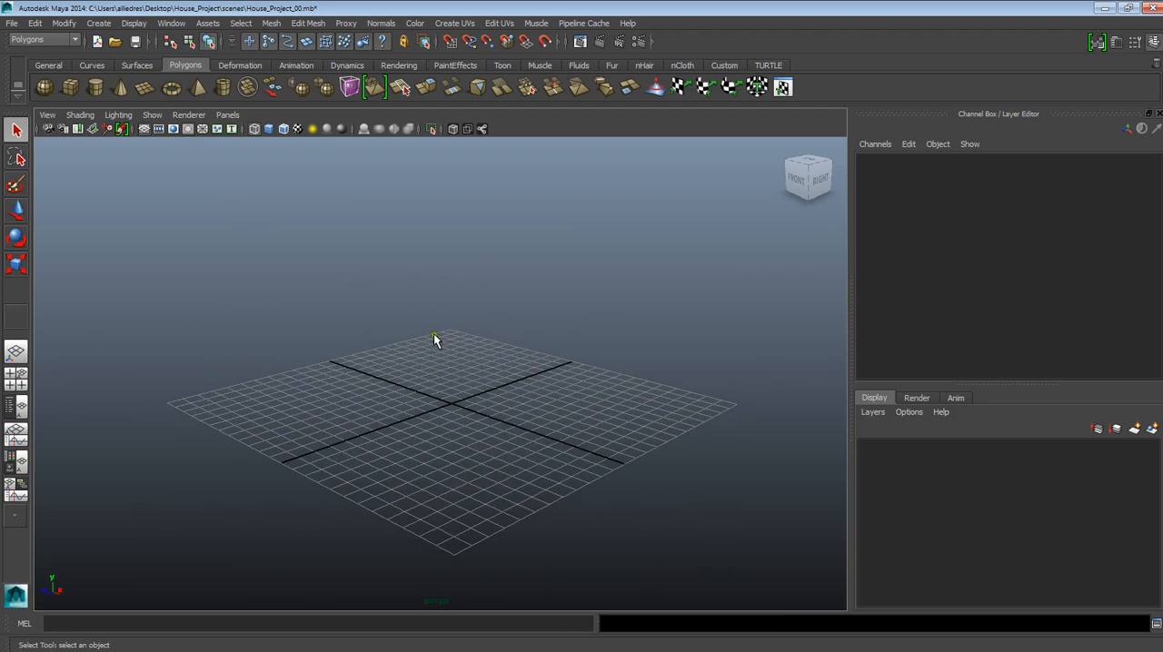
scroll(452, 365, down, 5)
alt+middle_drag(457, 380, 465, 374)
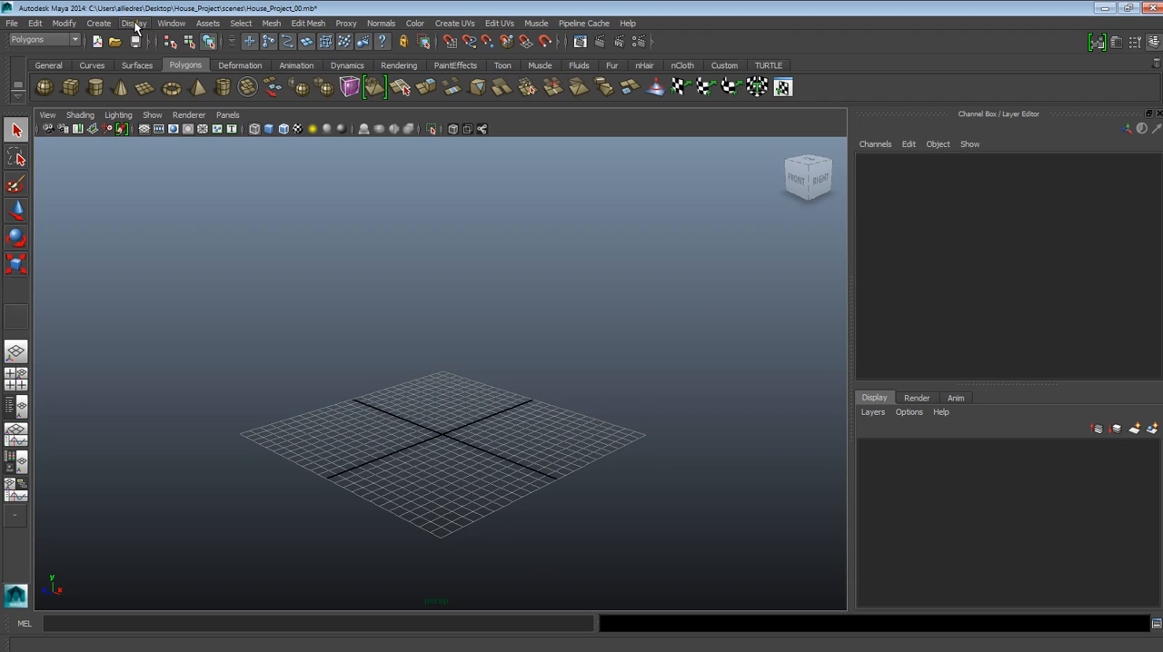
- Set the linear working units to foot in the Settings preferences and save them
click(165, 28)
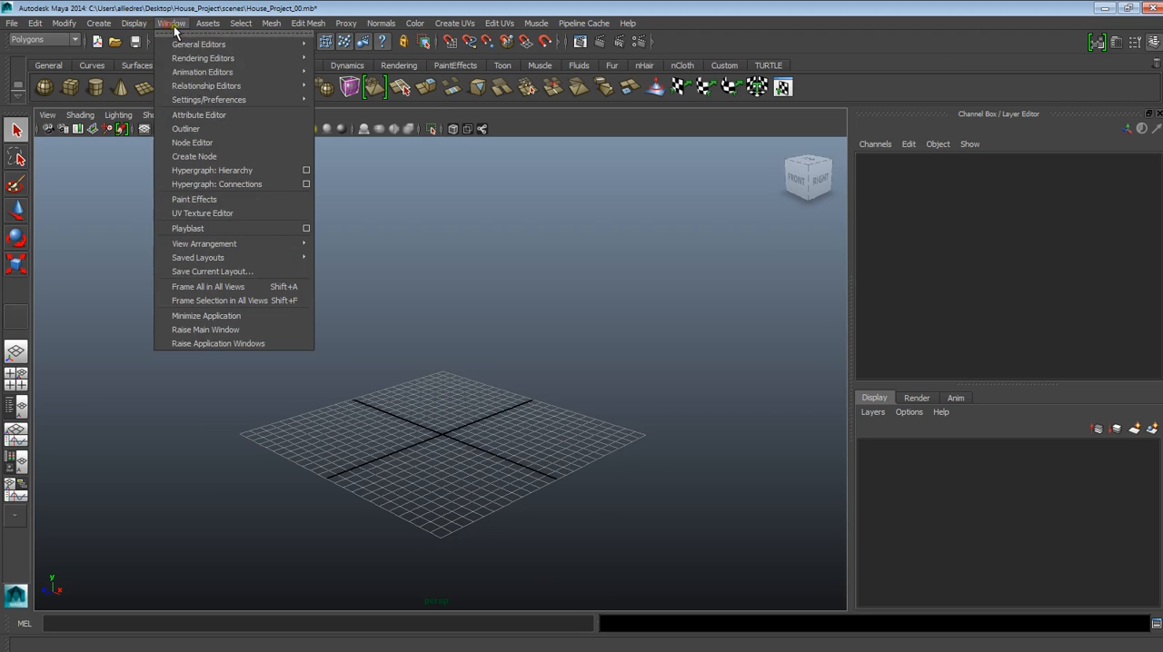
mouse_move(251, 100)
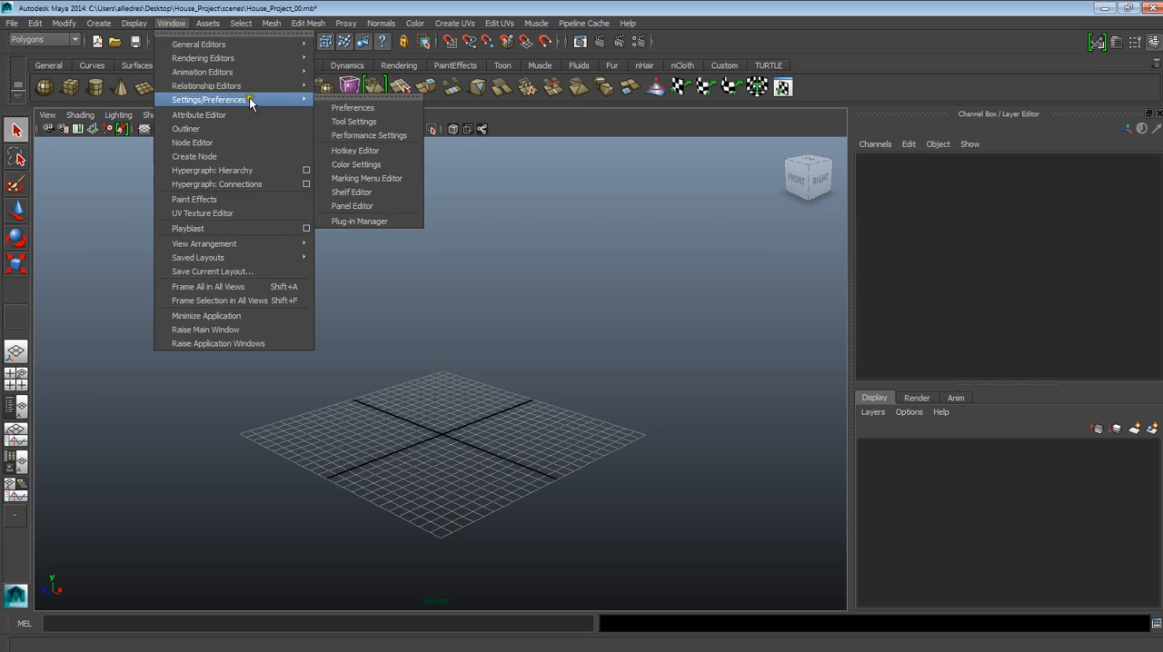
click(351, 109)
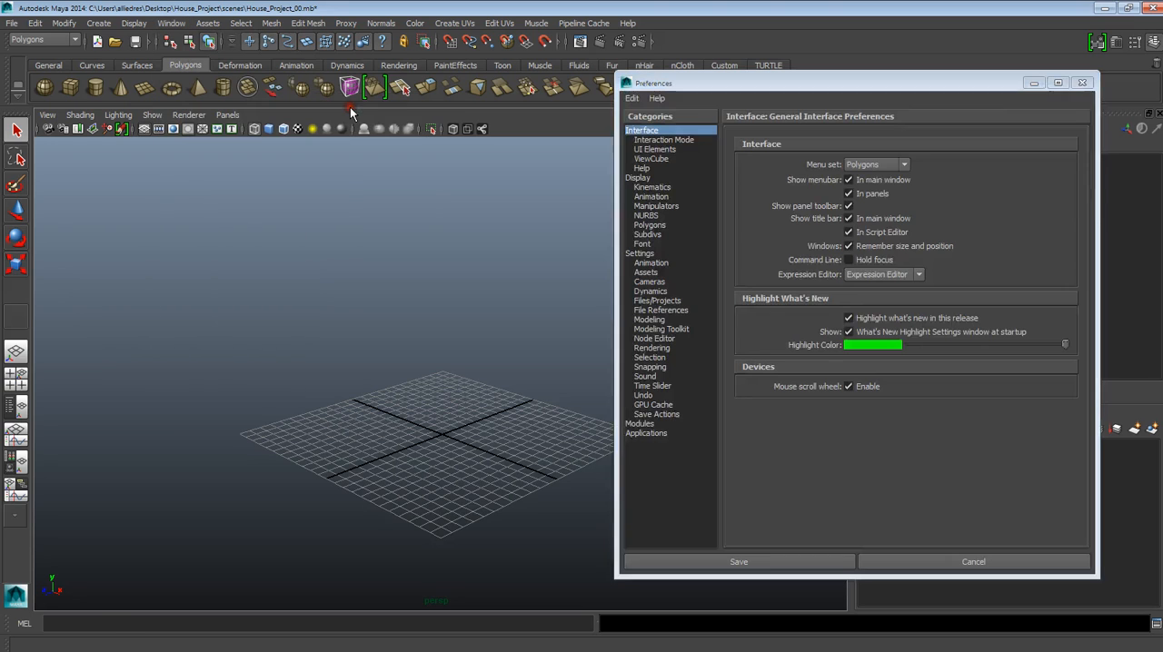
drag(760, 83, 546, 67)
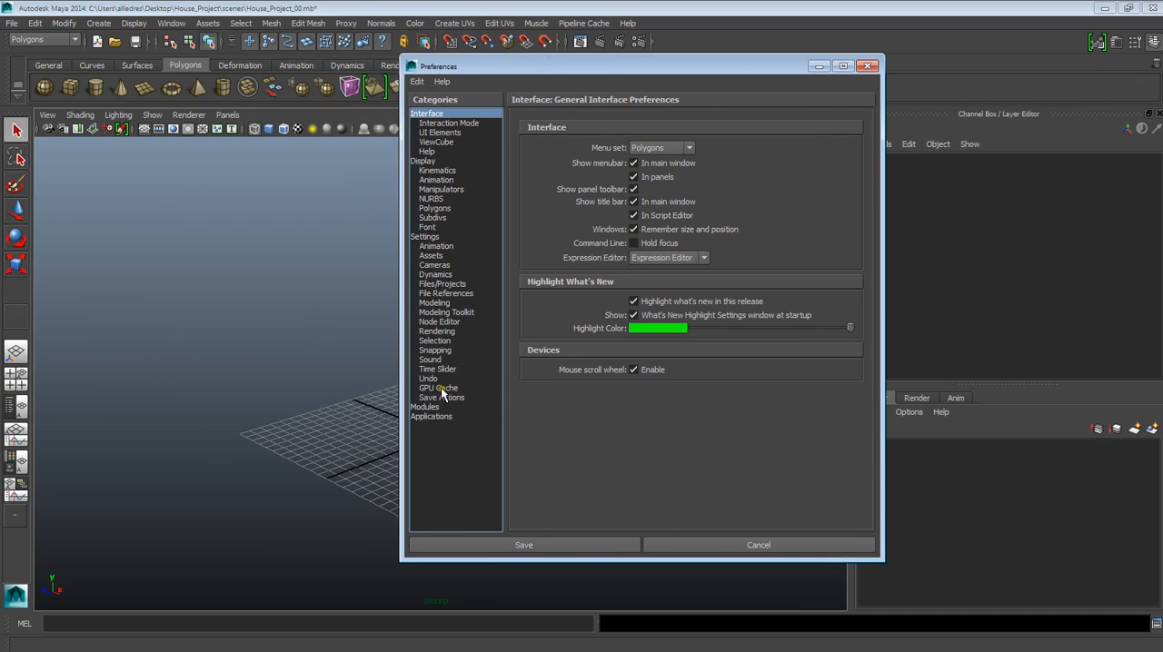
click(425, 237)
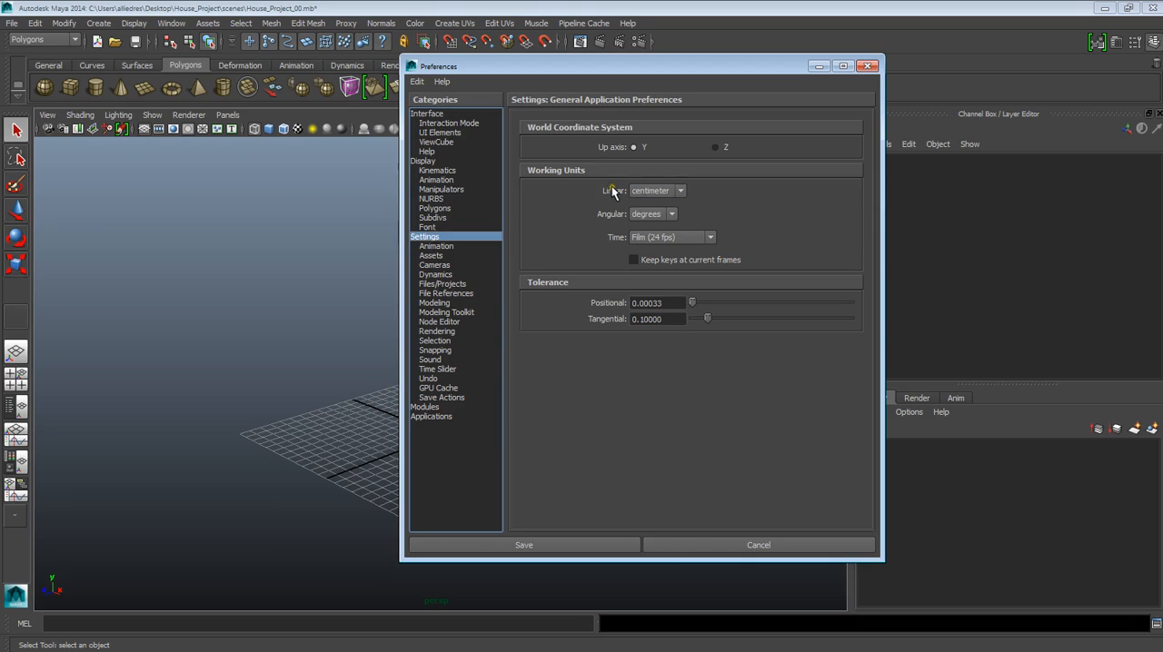
click(644, 191)
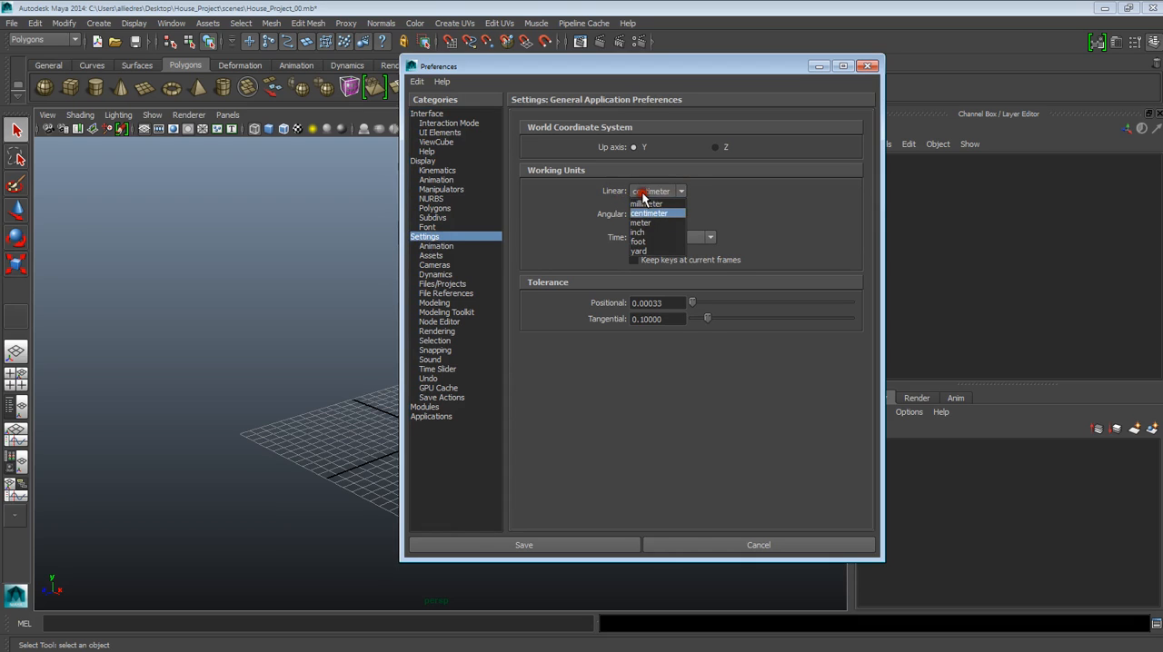
click(655, 242)
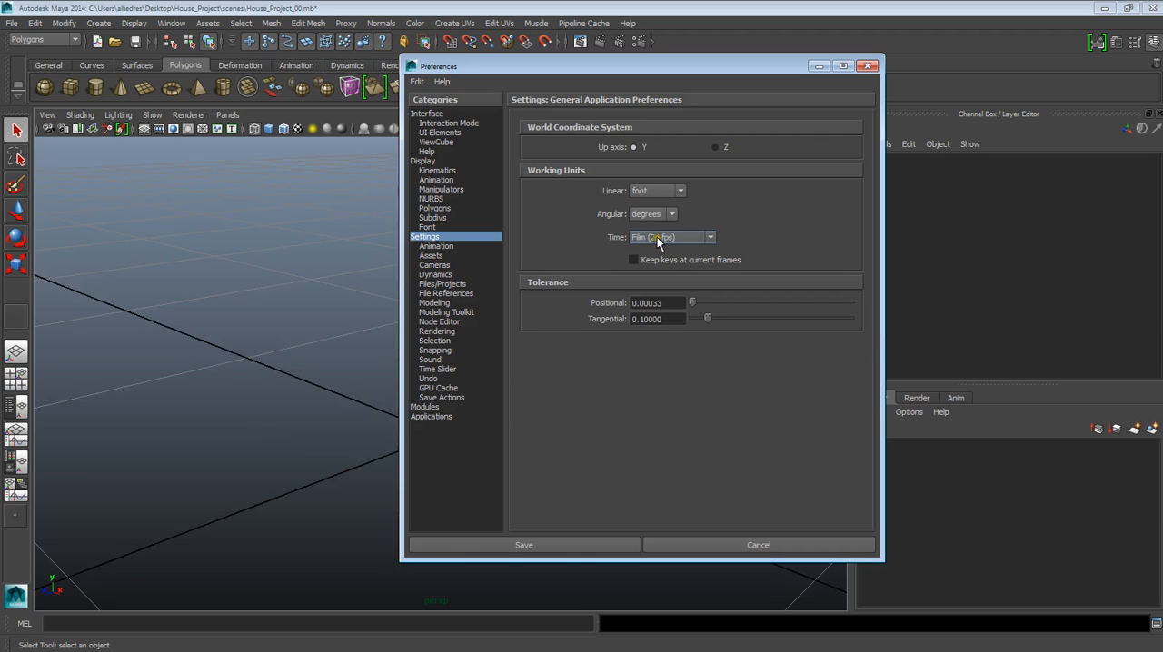
click(566, 546)
- Draw a polygon cube over the grid, about 18.1 wide, 16.3 high and 20.5 deep
scroll(445, 424, down, 5)
scroll(446, 424, up, 5)
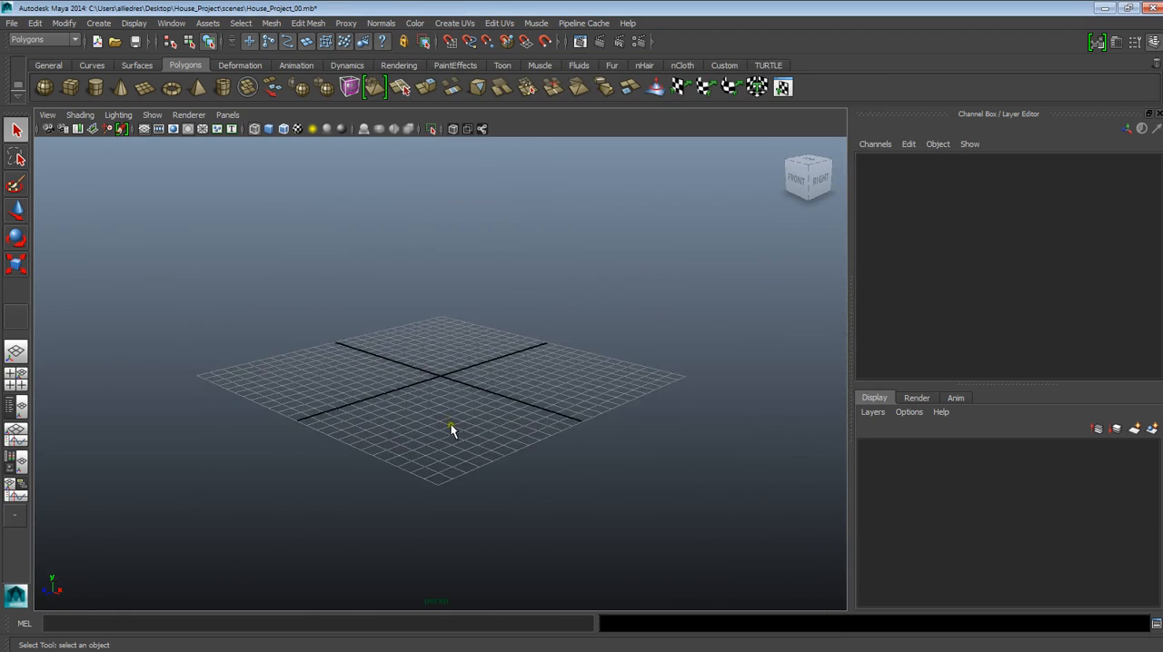
alt+drag(435, 465, 432, 461)
click(69, 88)
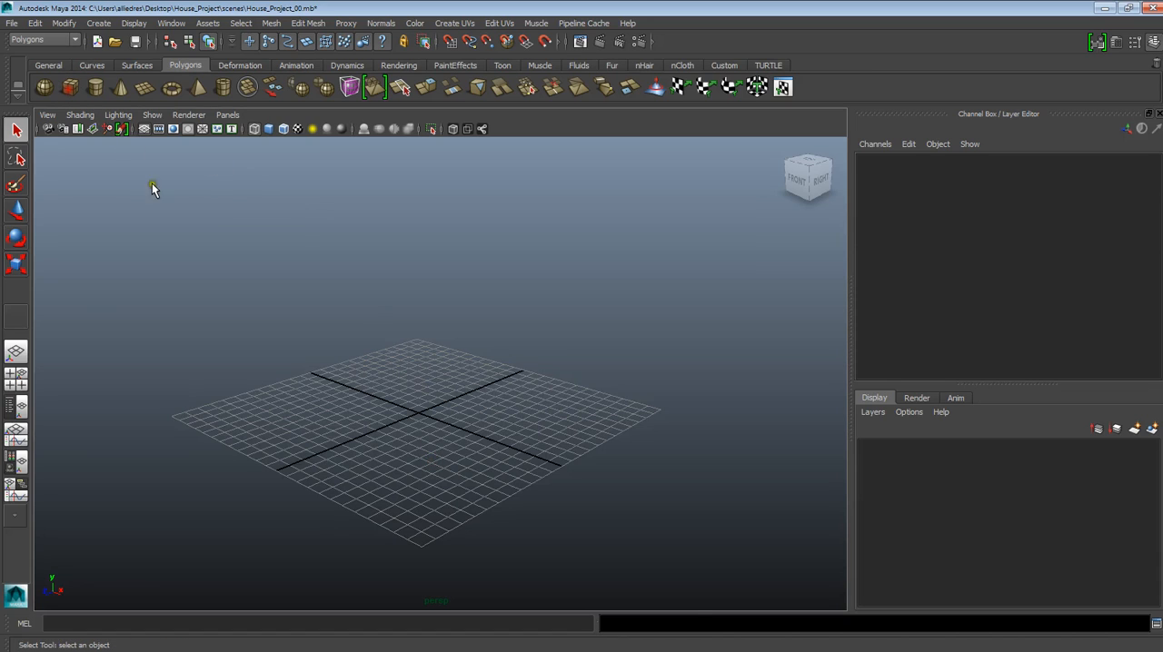
drag(256, 420, 592, 173)
alt+drag(600, 305, 563, 397)
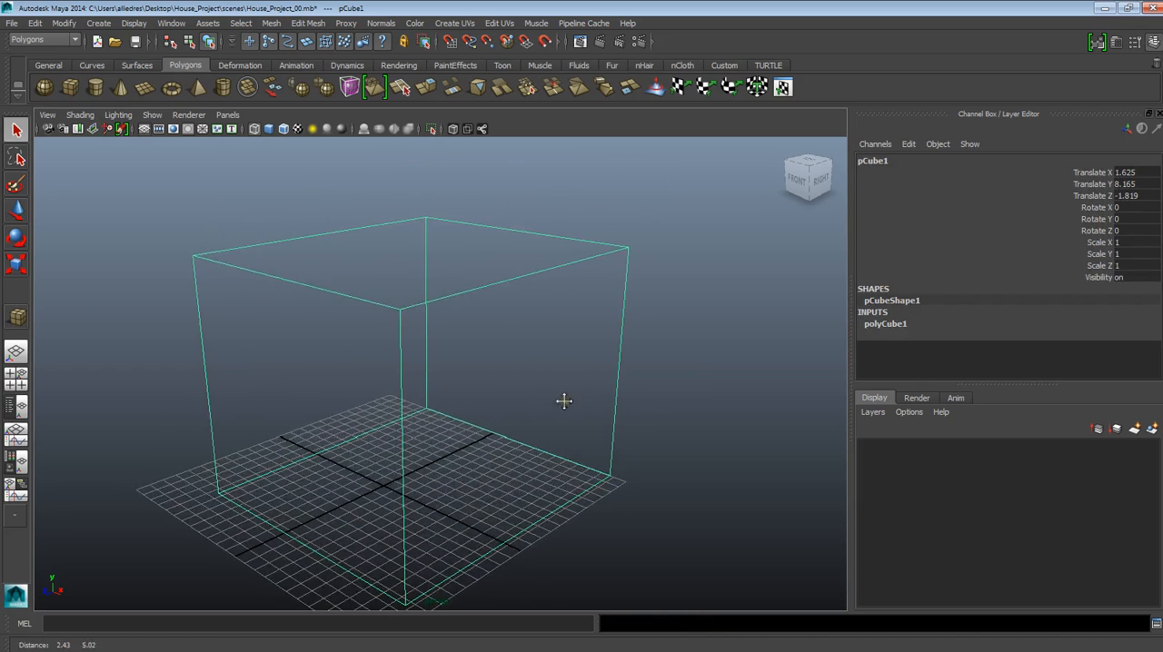
- Set the cube's height and depth to 20 in its polyCube1 creation inputs
click(885, 323)
alt+drag(483, 434, 595, 424)
scroll(598, 422, up, 2)
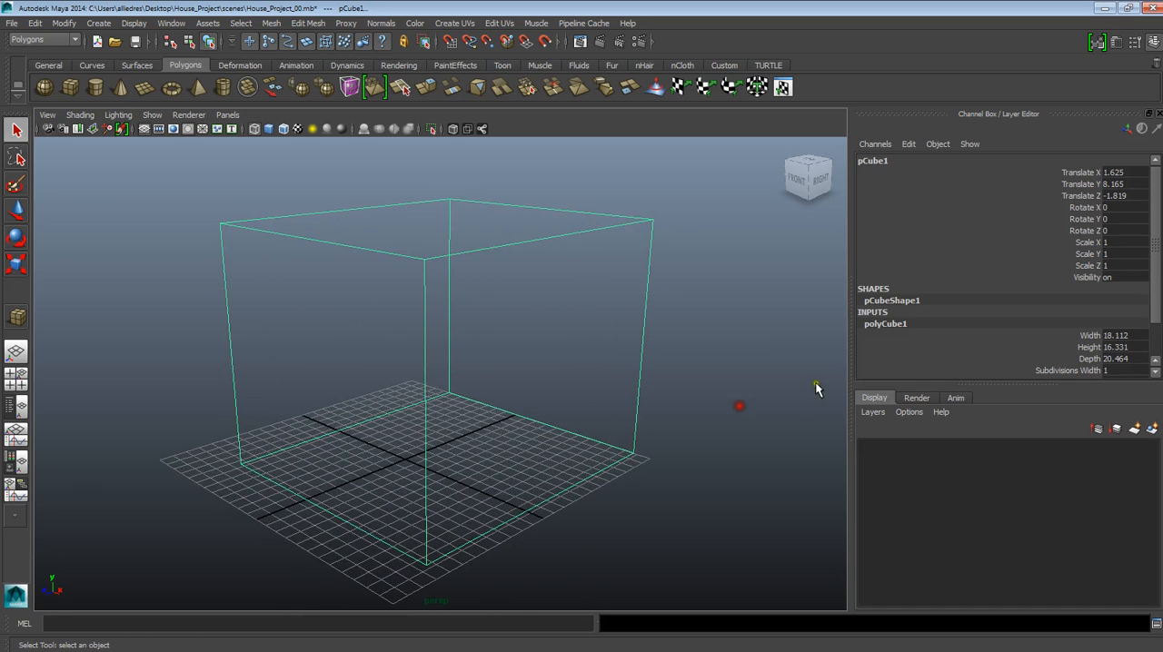
click(1111, 336)
click(1115, 348)
text(20)
key(Return)
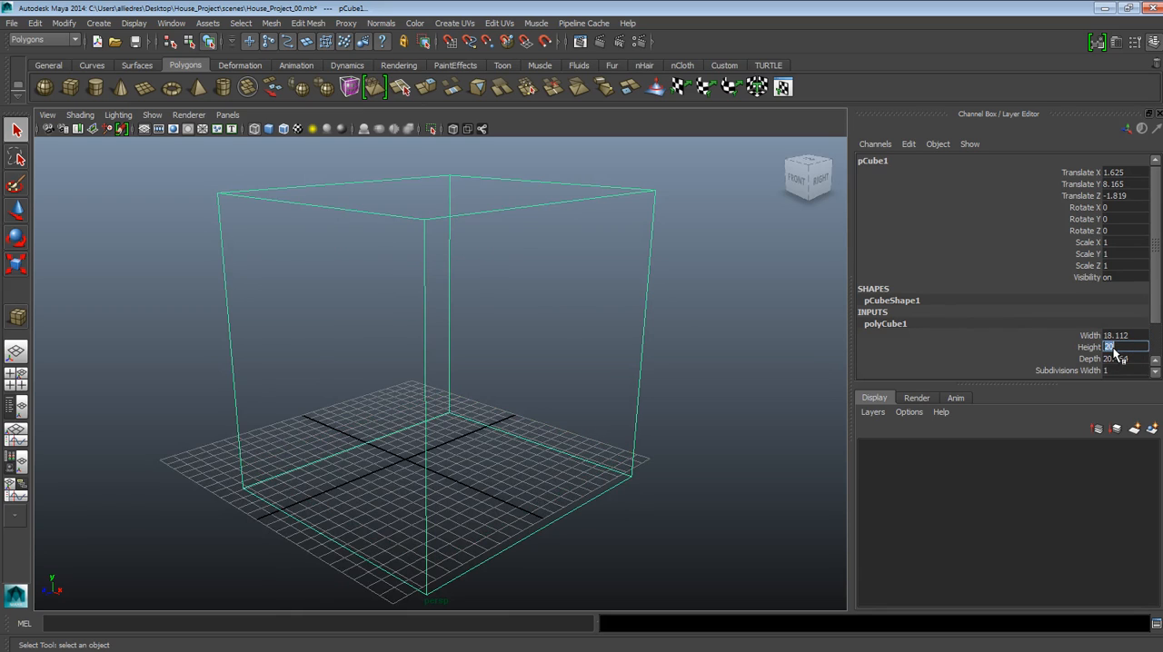
click(1123, 360)
text(20)
key(Return)
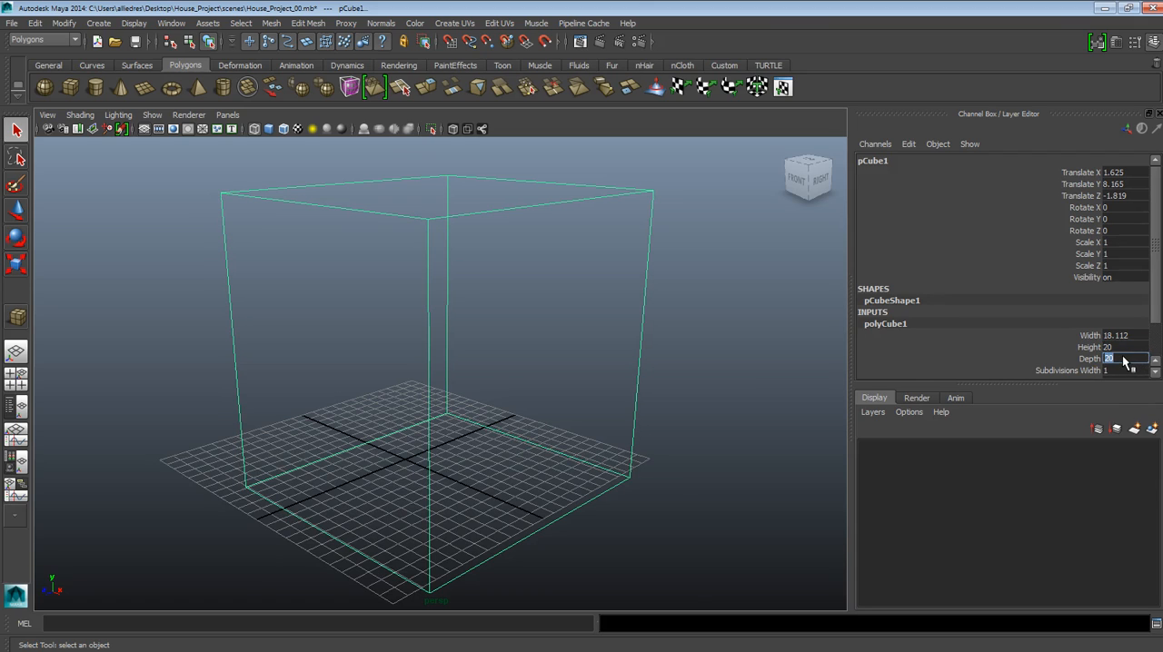
- Set the cube's width to 15 and display the cube with shaded surfaces
click(1123, 335)
text(1)
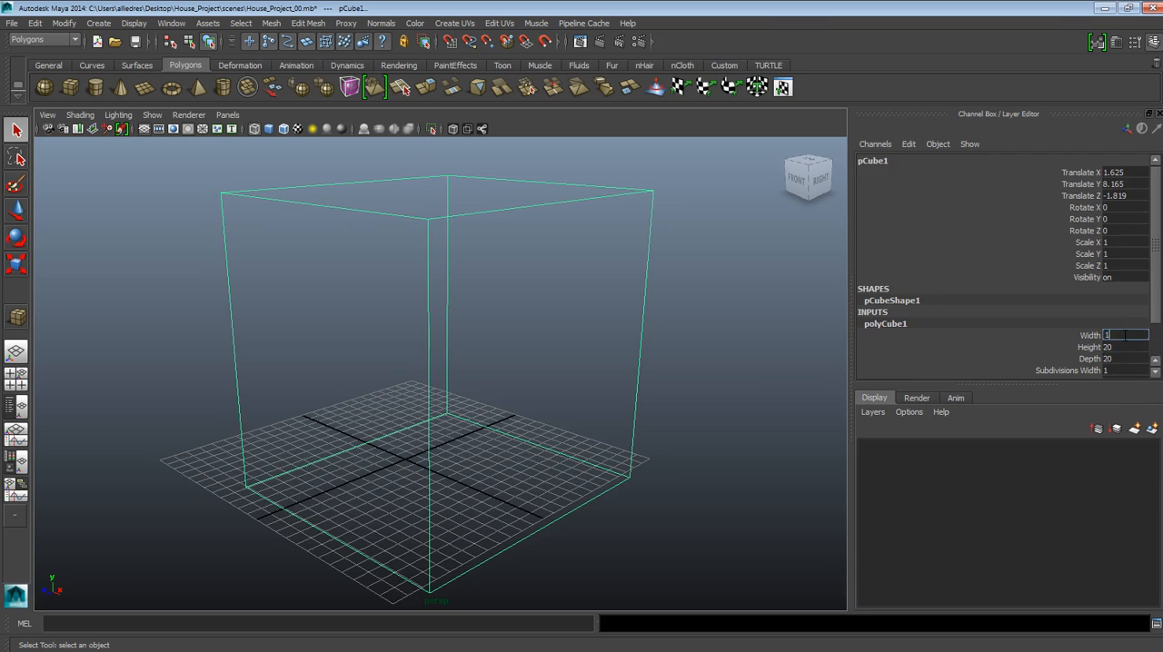
text(5)
key(Return)
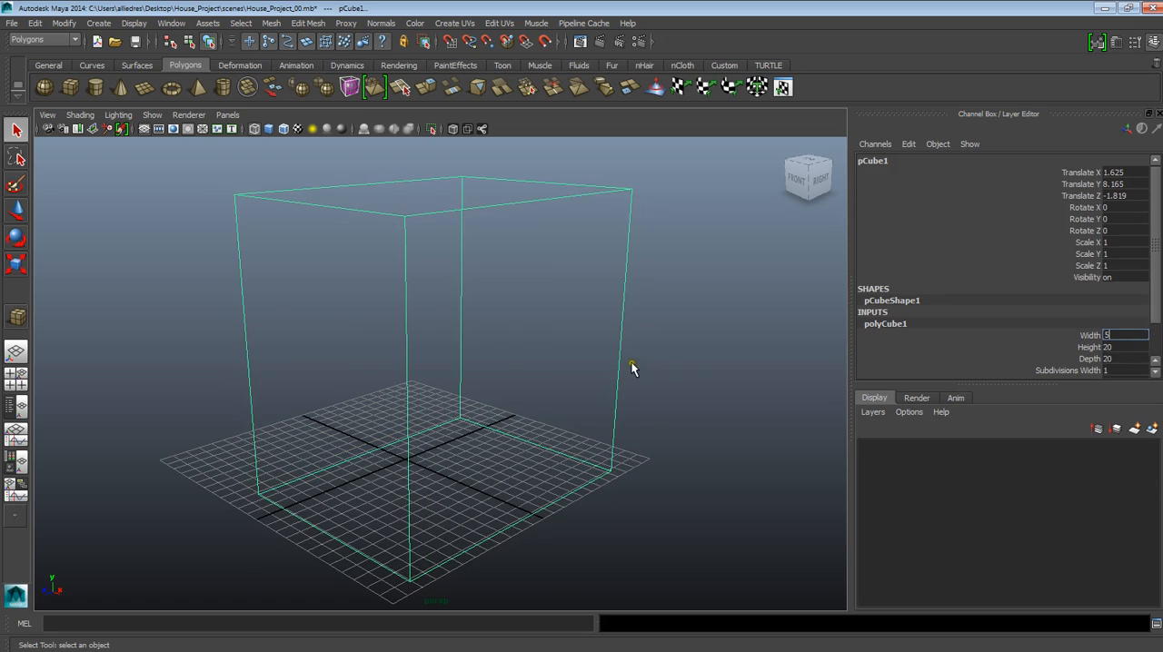
click(636, 366)
key(5)
click(514, 330)
click(885, 324)
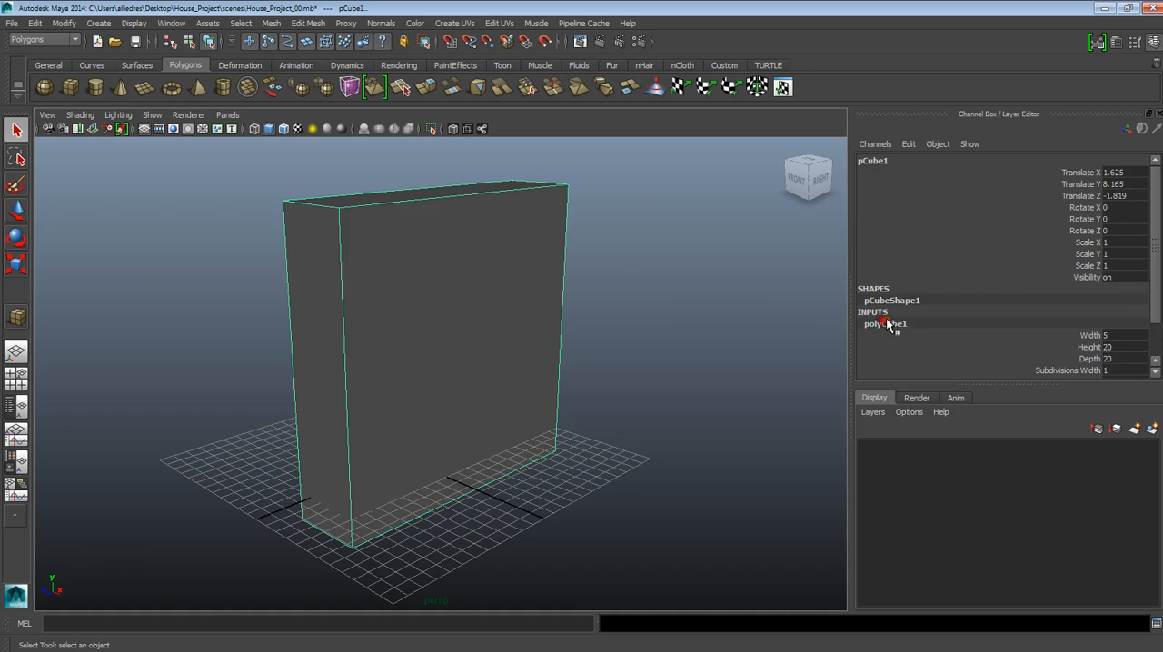
double_click(1106, 335)
key(Return)
click(771, 379)
click(467, 385)
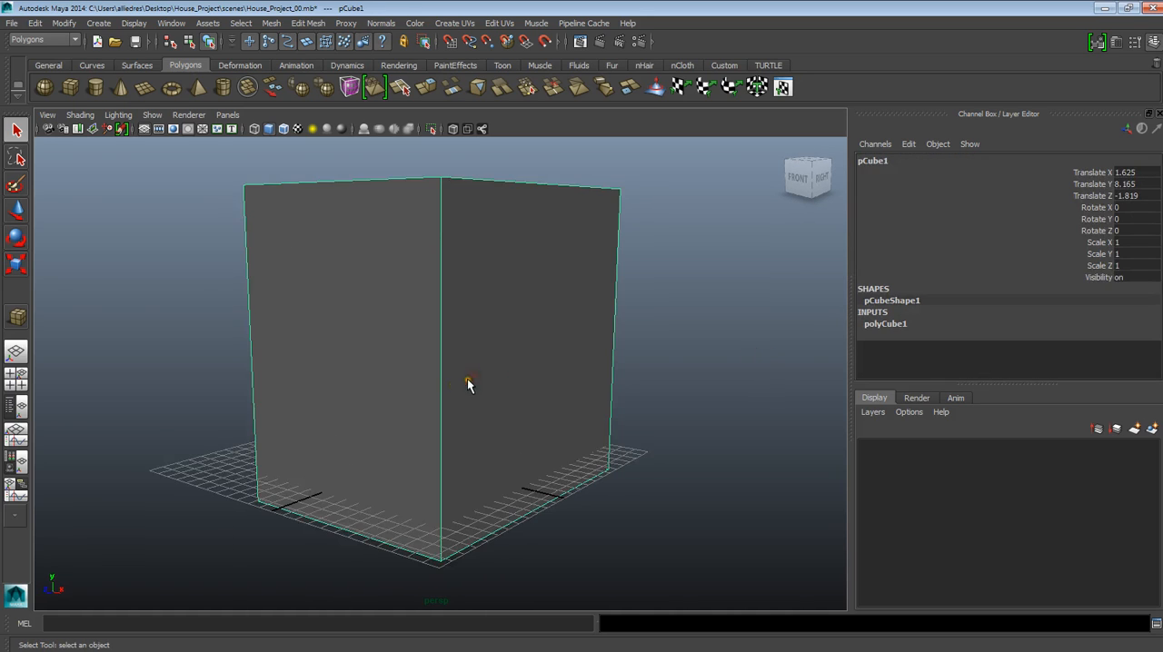
- Move the cube onto the middle of the grid, at about X -0.49, Y 10.05 and Z 0
click(16, 210)
drag(438, 322, 386, 316)
alt+drag(561, 334, 389, 299)
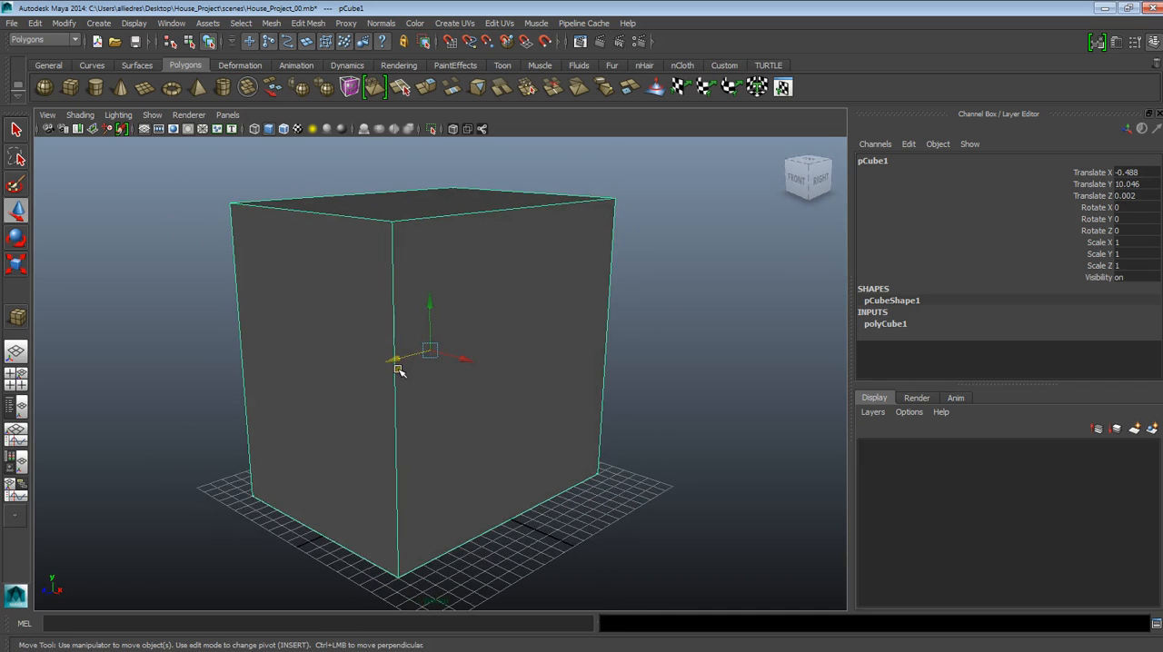
- Review the commands for saving the scene and view the project's scenes folder in the Save As dialog without saving
click(12, 23)
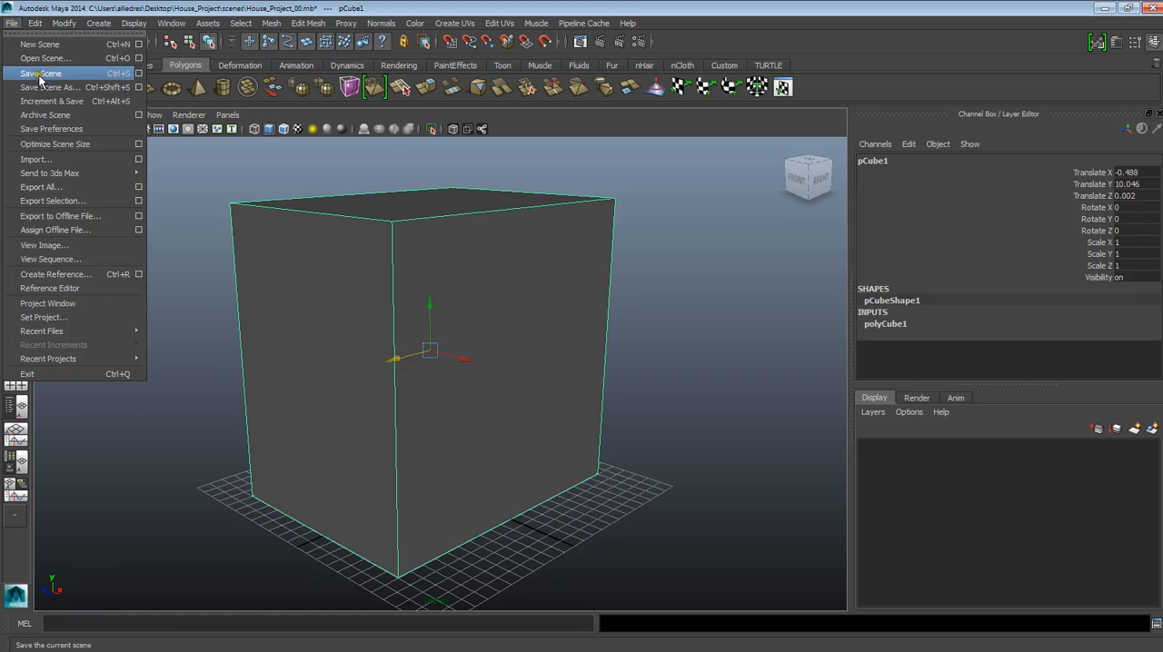
click(39, 77)
mouse_move(385, 383)
alt+mouse_down()
mouse_move(397, 390)
mouse_move(373, 399)
mouse_move(379, 384)
alt+mouse_up()
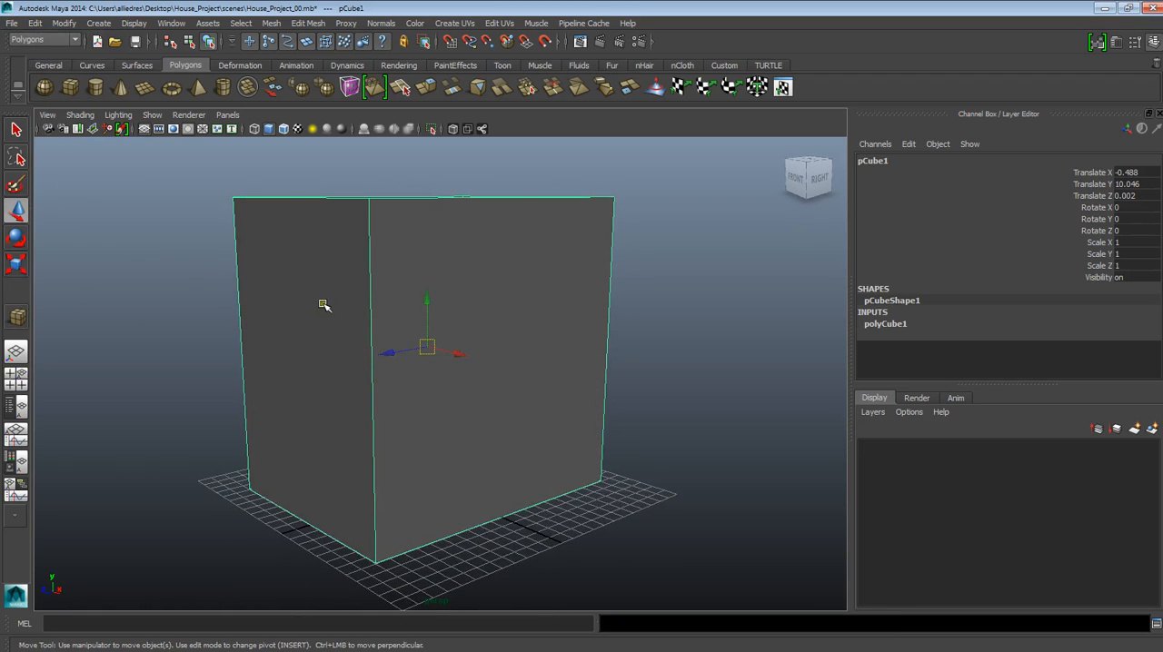
click(11, 23)
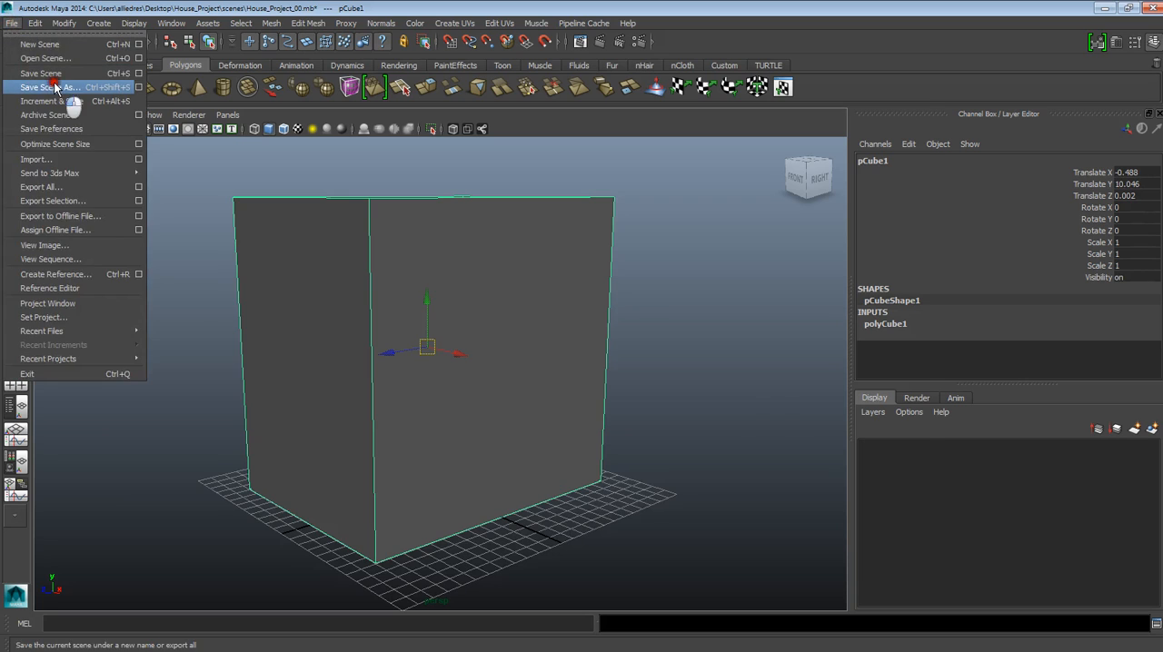
click(50, 88)
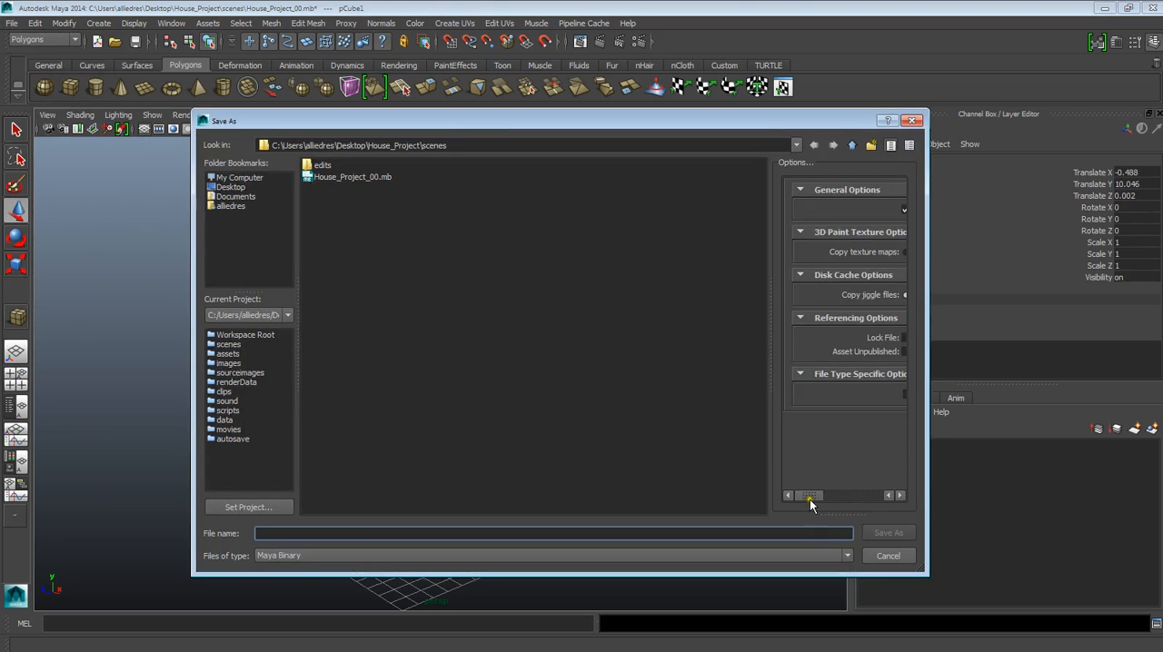
click(883, 556)
alt+drag(641, 483, 573, 445)
alt+middle_drag(573, 445, 630, 430)
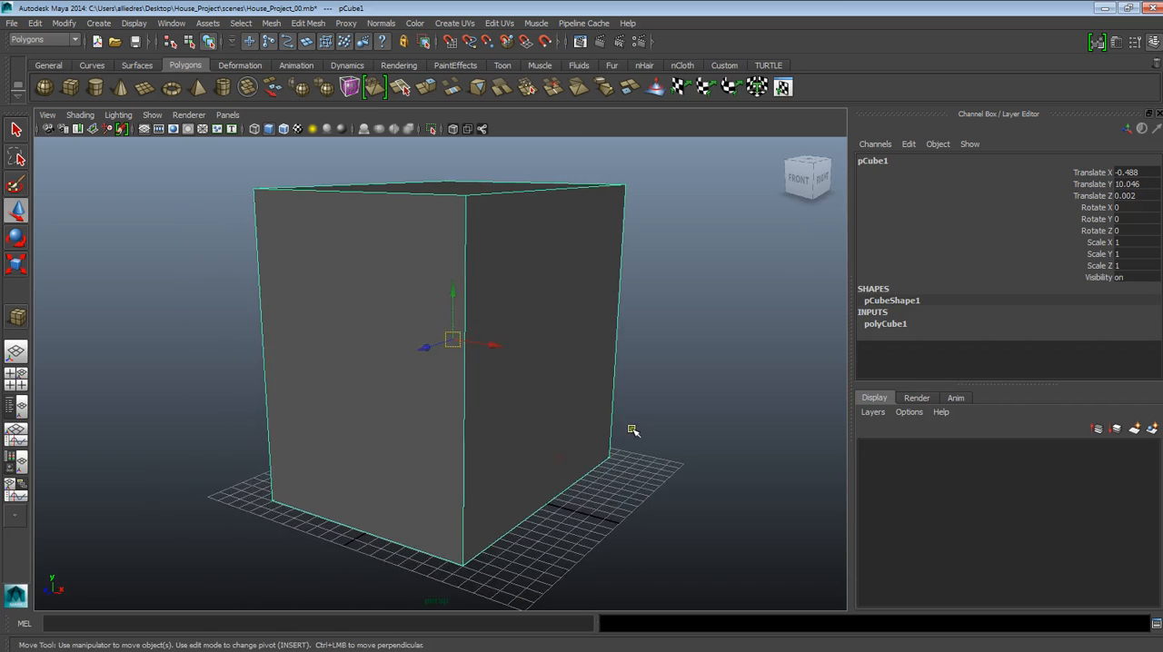
alt+drag(630, 431, 600, 438)
alt+middle_drag(599, 438, 539, 436)
alt+drag(540, 437, 543, 427)
alt+middle_drag(543, 428, 576, 433)
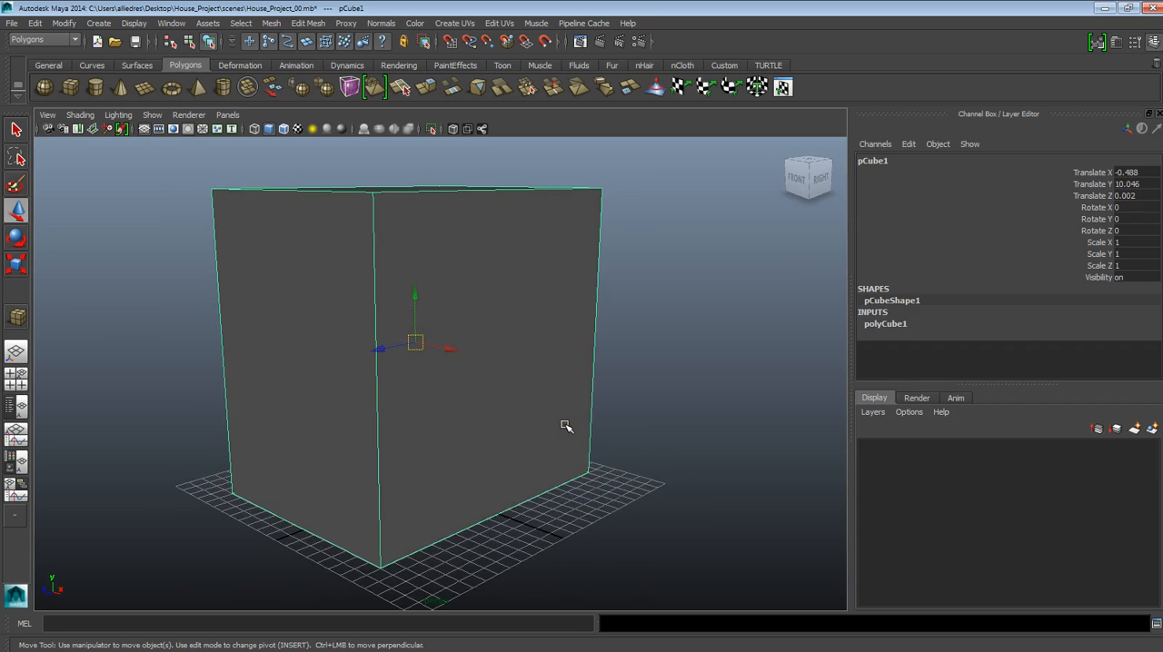
click(767, 626)
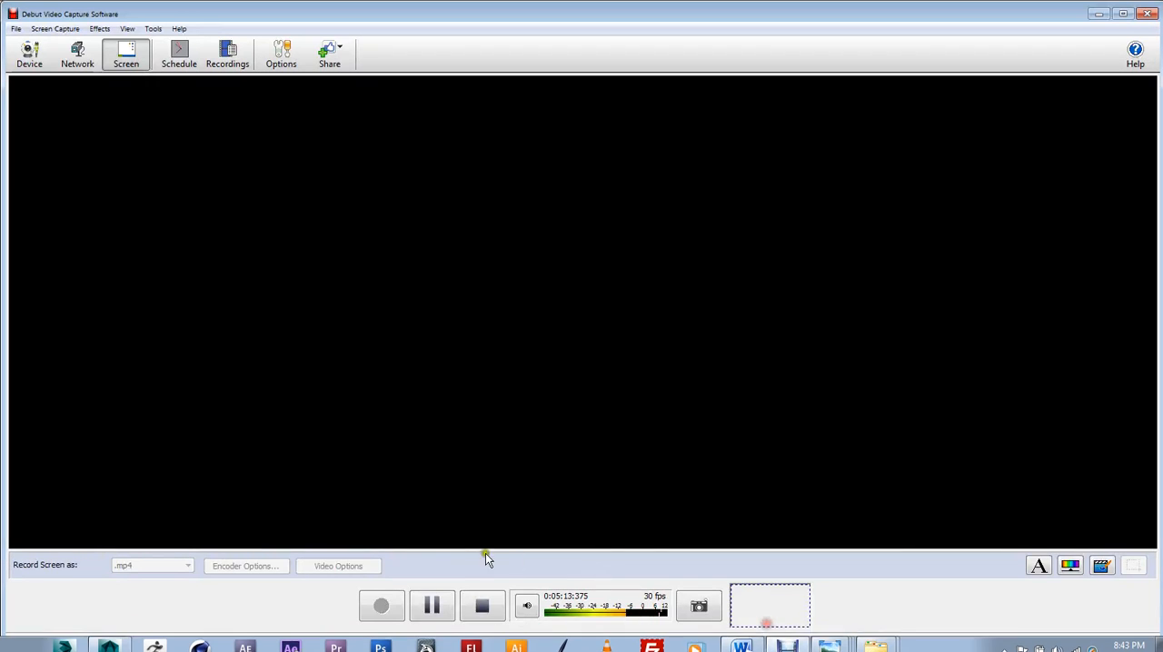